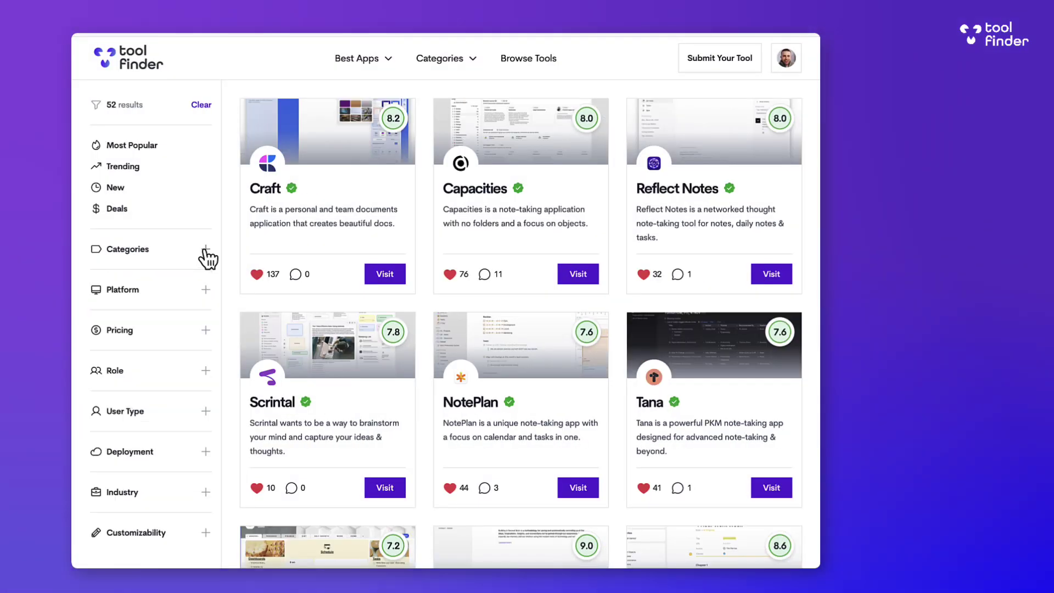
Step: Filter the note-taking tools to iOS and read through the Obsidian review page
click(205, 289)
click(205, 349)
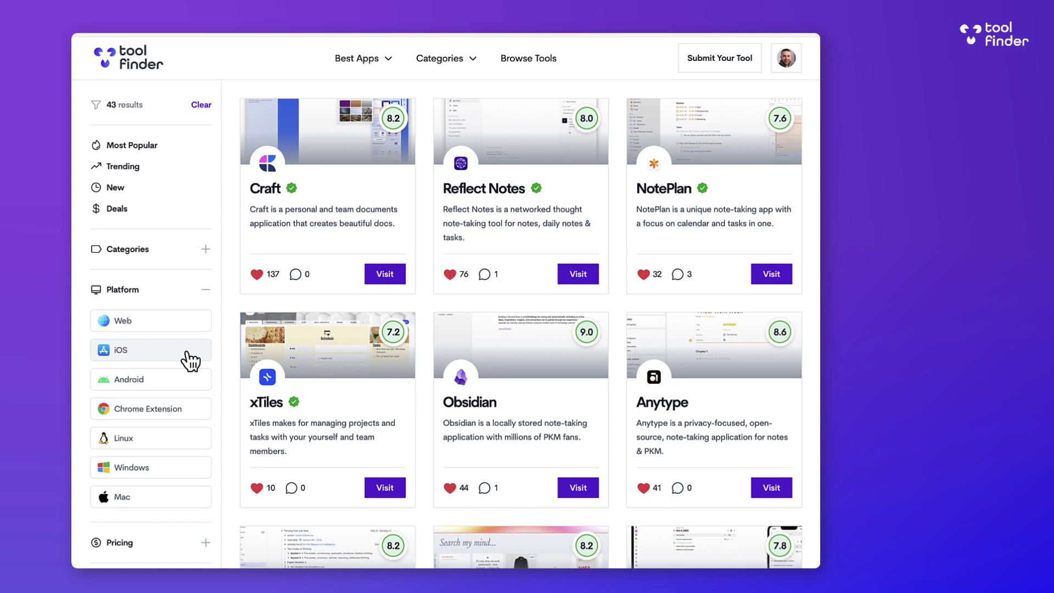
click(523, 381)
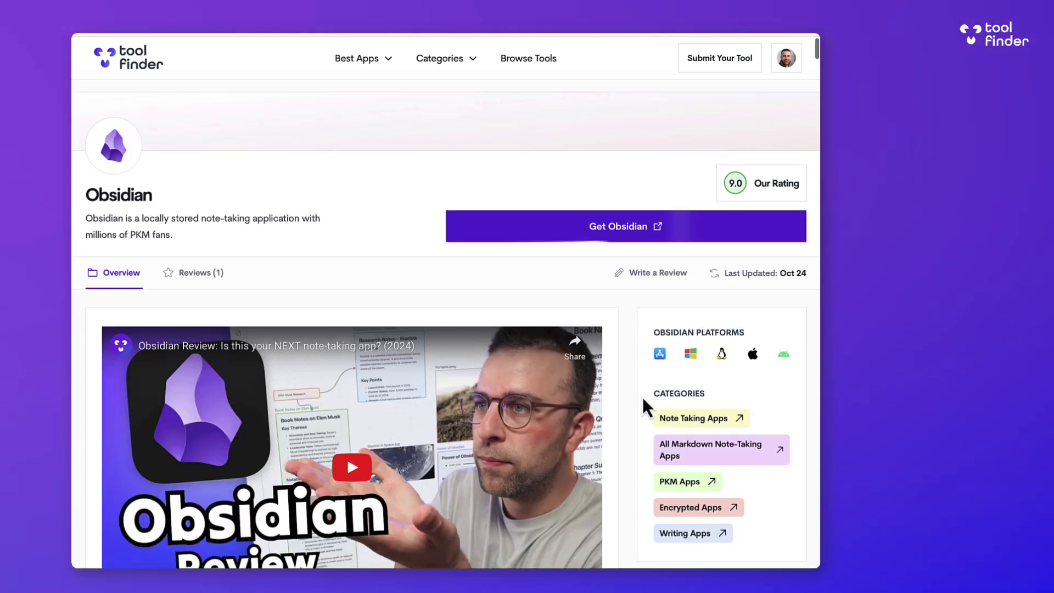
scroll(643, 399, down, 10)
scroll(642, 397, down, 6)
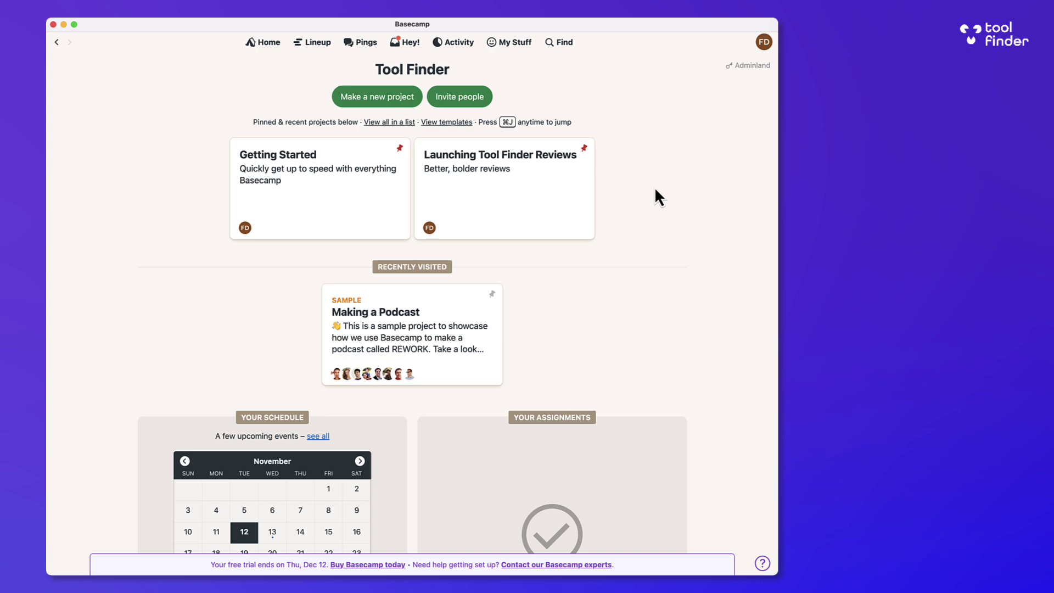
Step: Open Making a Podcast from Recently Visited and go to its Message Board
scroll(564, 229, down, 3)
scroll(564, 230, up, 3)
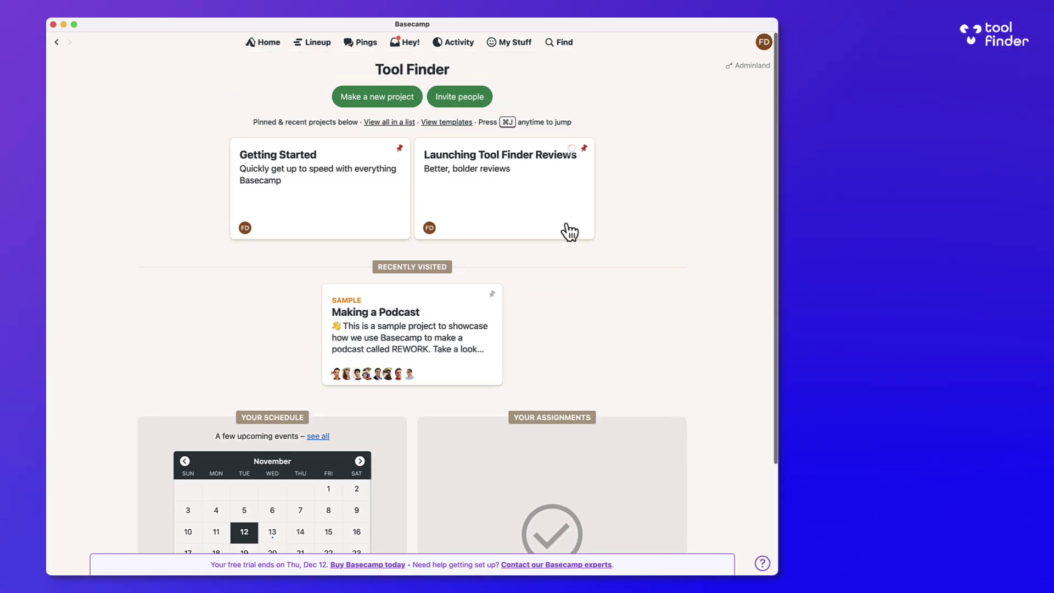
click(415, 324)
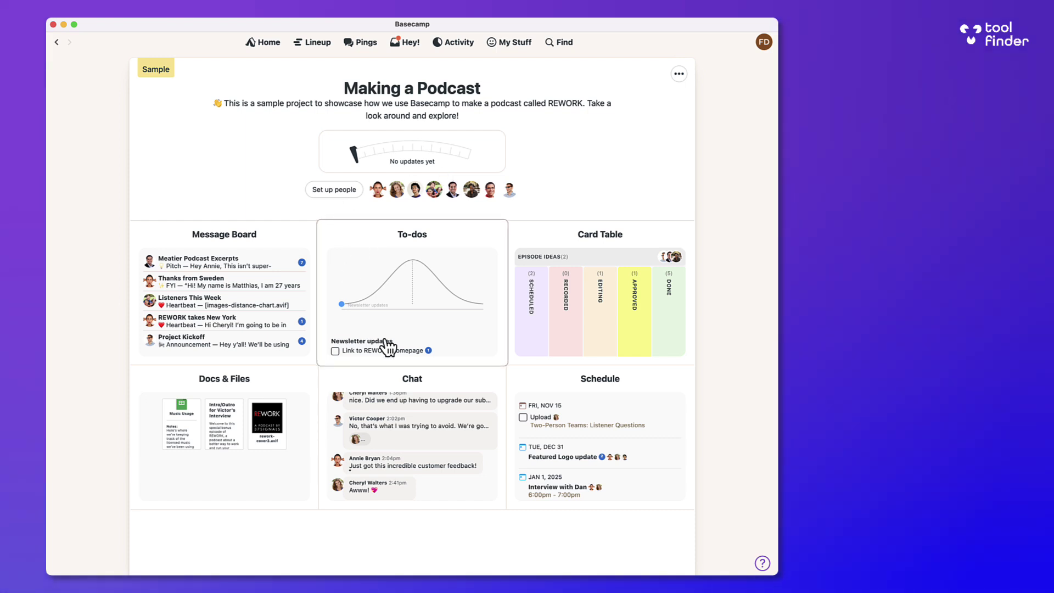
click(283, 245)
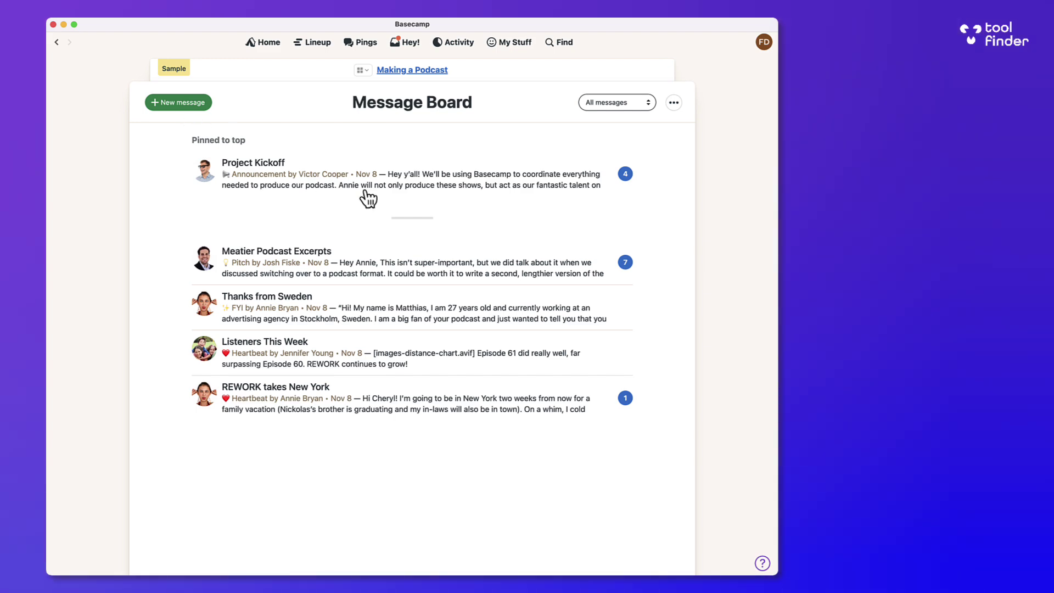
Step: Read the Project Kickoff announcement, then start and dismiss a private Ping
click(364, 192)
scroll(373, 379, down, 5)
scroll(374, 379, up, 5)
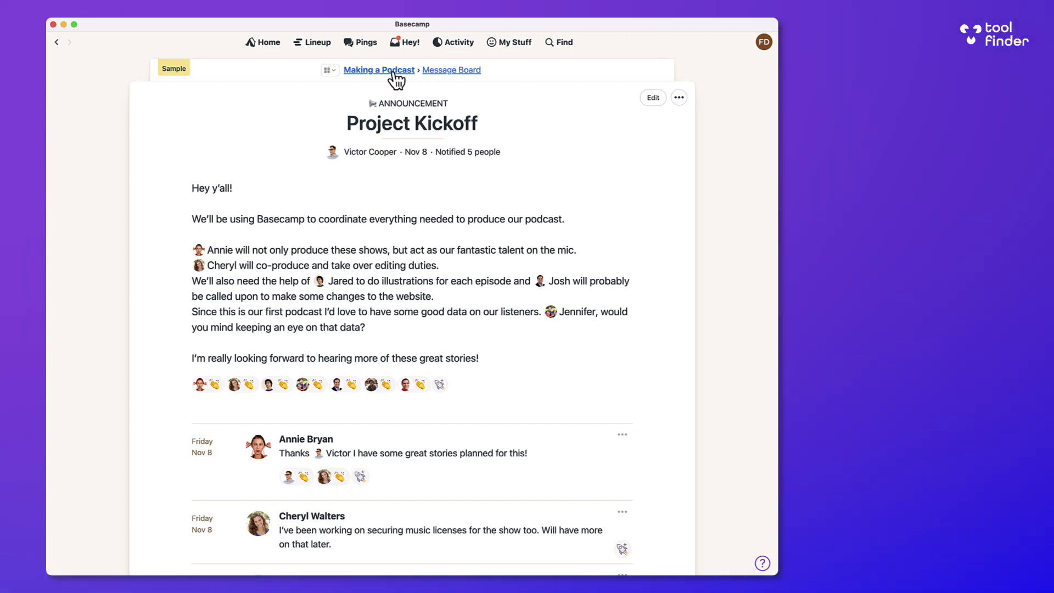
click(365, 46)
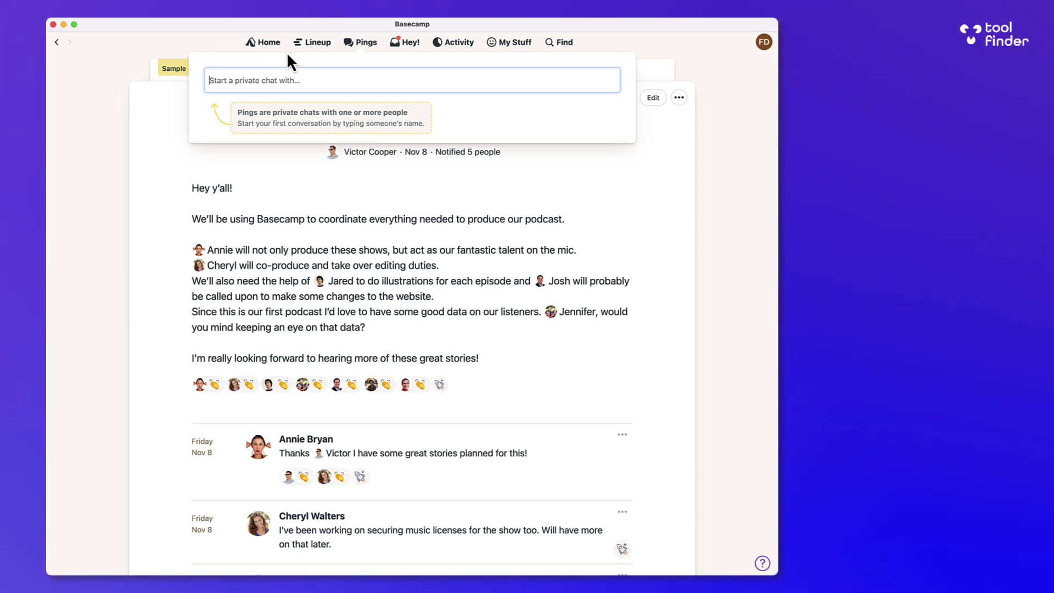
key(super+bracketleft)
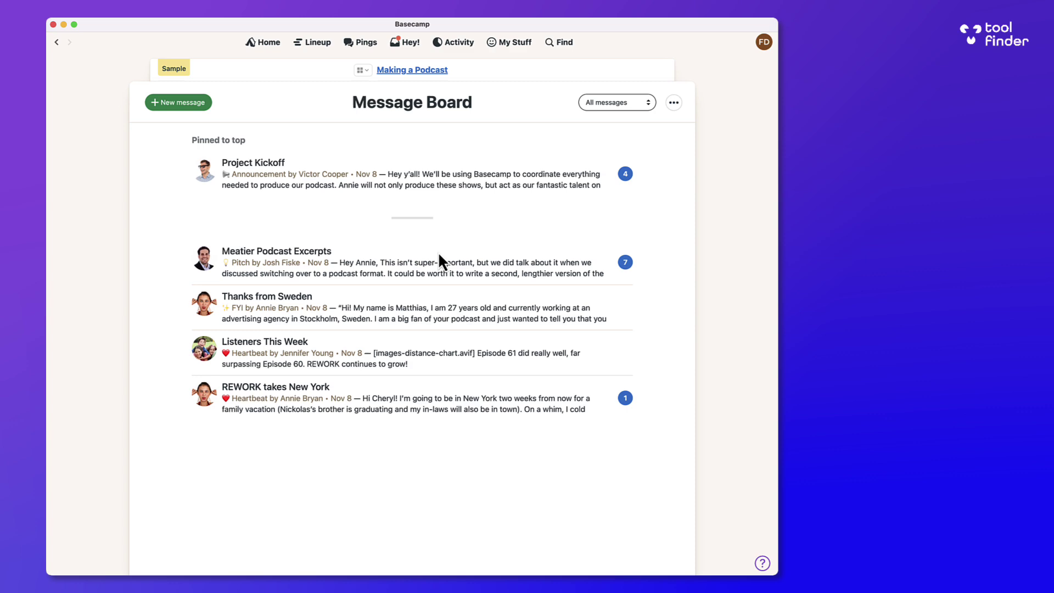
Step: Reread Project Kickoff, check the Hey! notifications, and return to the Making a Podcast overview
click(428, 183)
scroll(424, 312, down, 7)
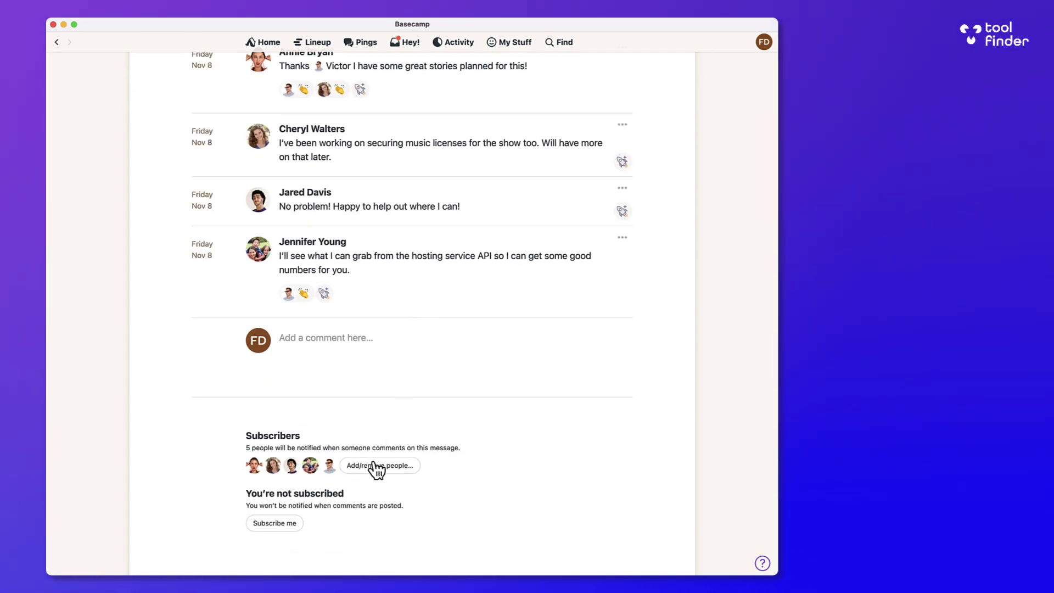
scroll(364, 357, up, 7)
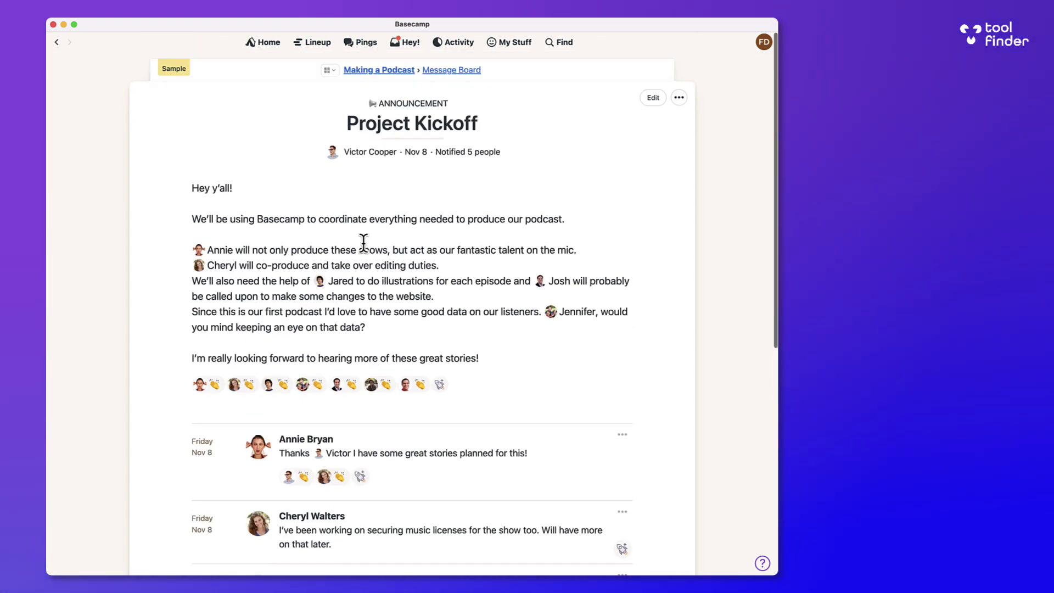
click(418, 47)
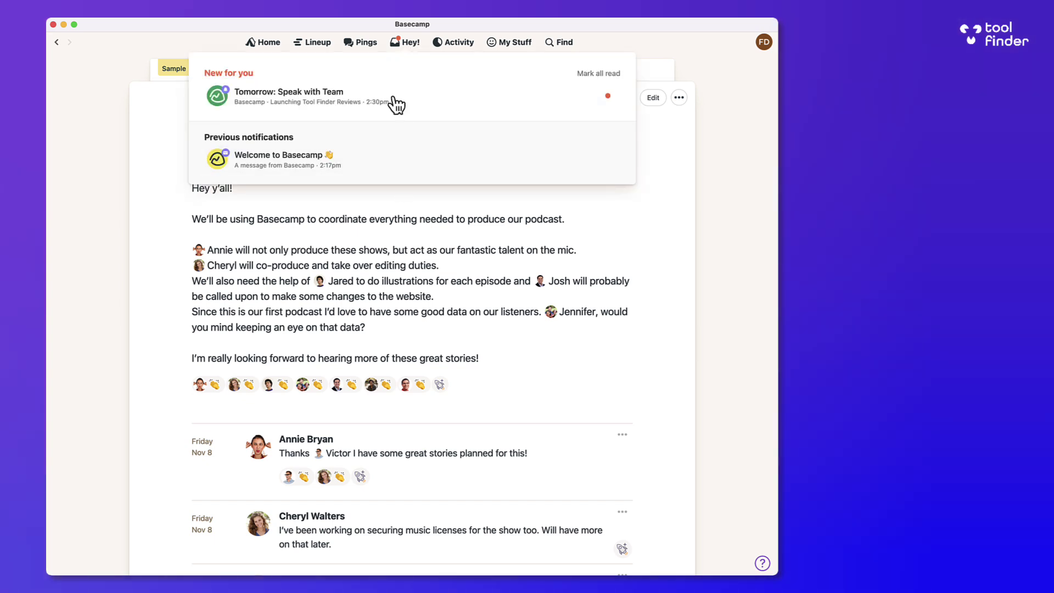
click(146, 136)
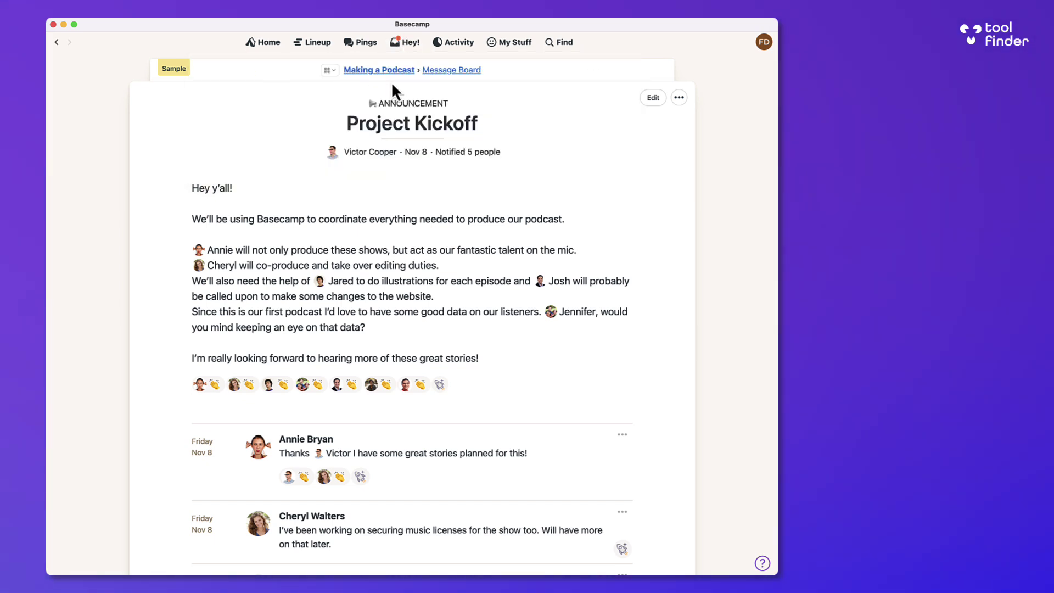
click(405, 72)
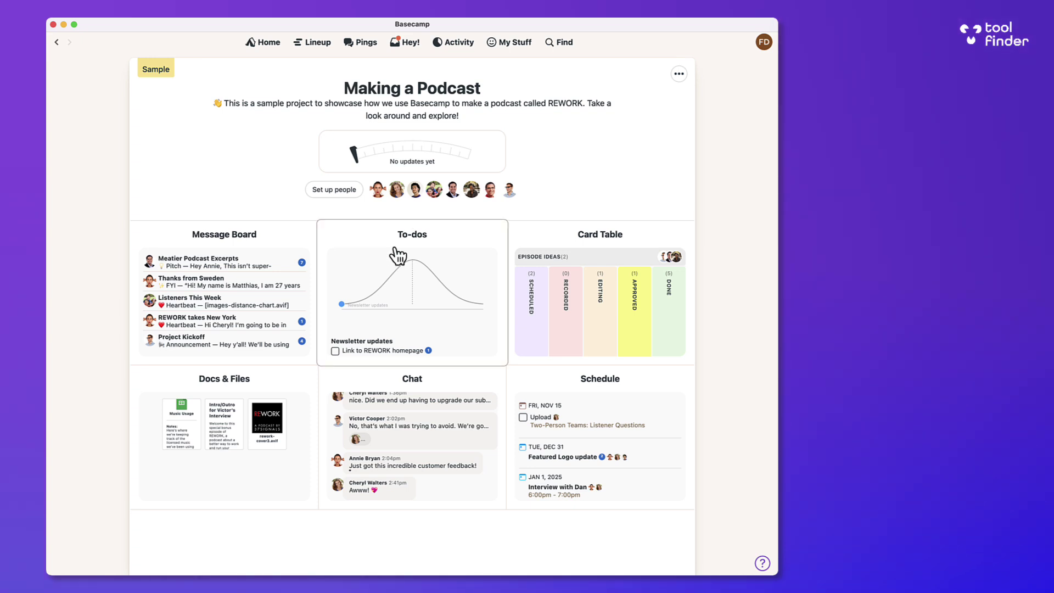
Step: In To-dos, try the card view and Hill Chart settings, then revert to the list view
click(417, 237)
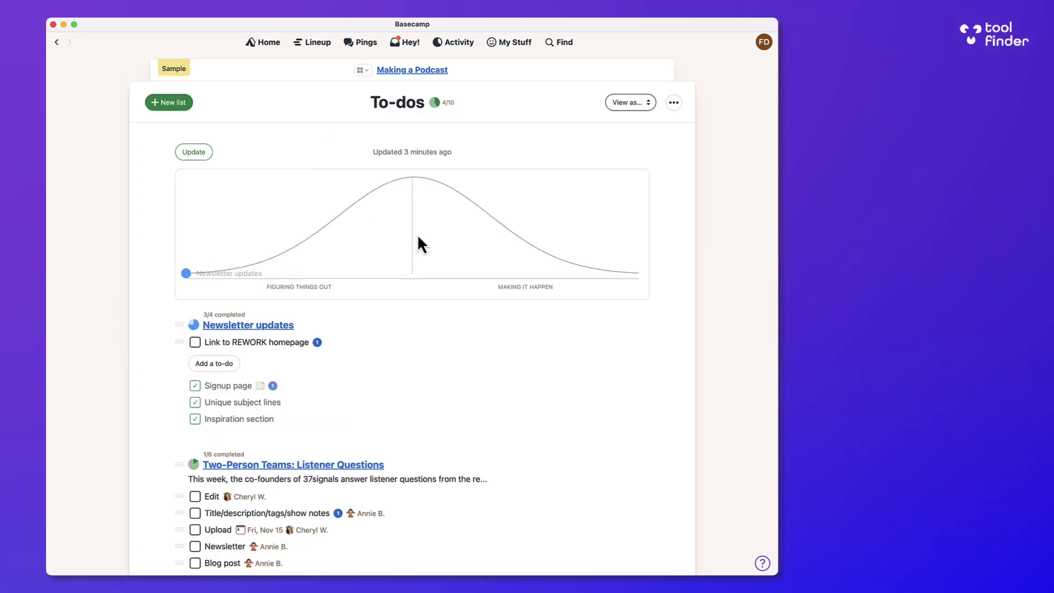
click(630, 105)
click(624, 142)
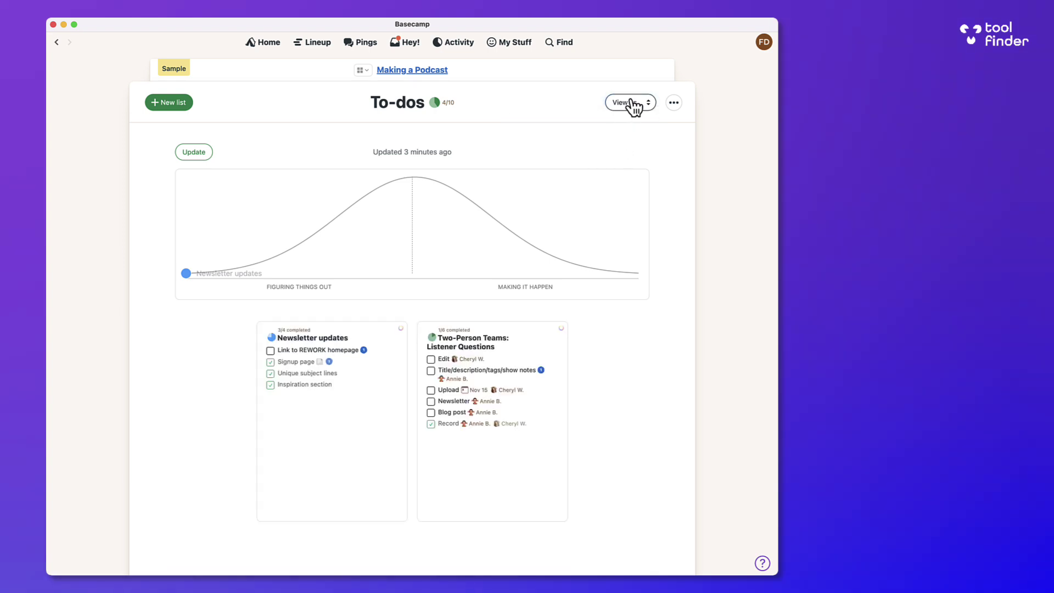
click(631, 104)
click(619, 122)
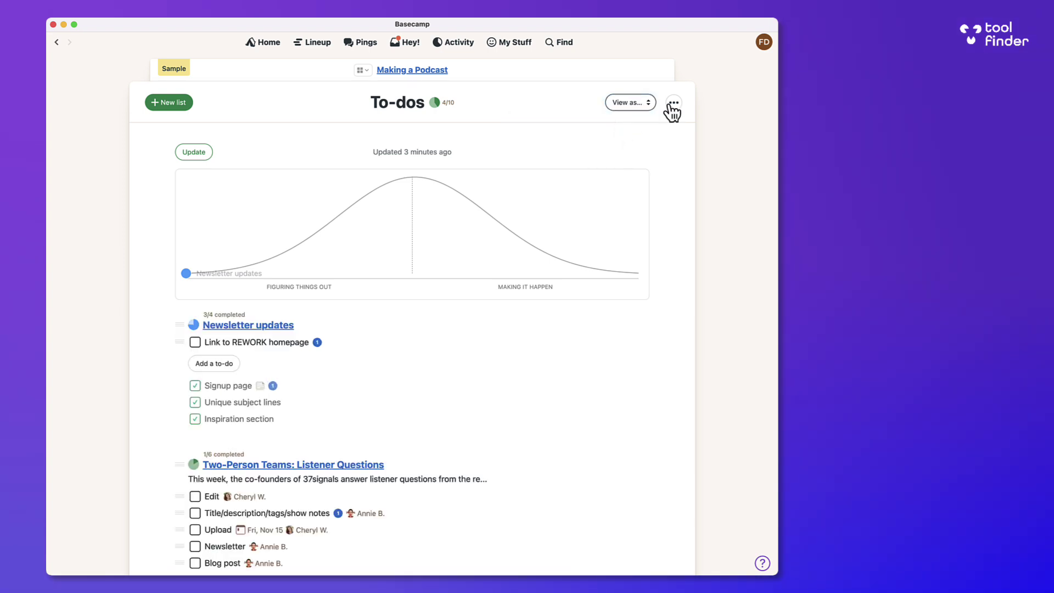
click(673, 102)
click(627, 142)
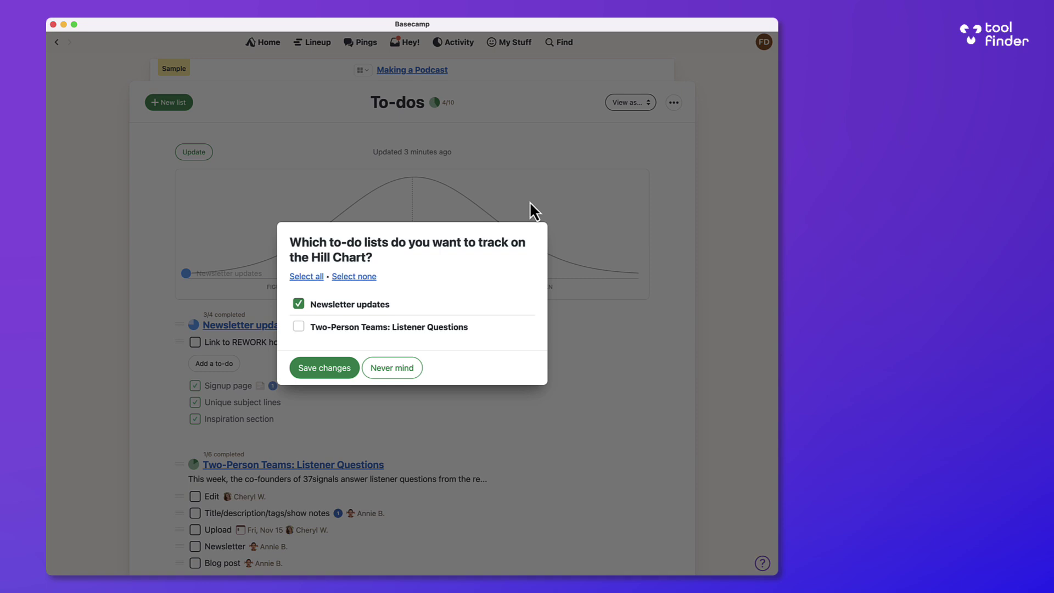
click(404, 376)
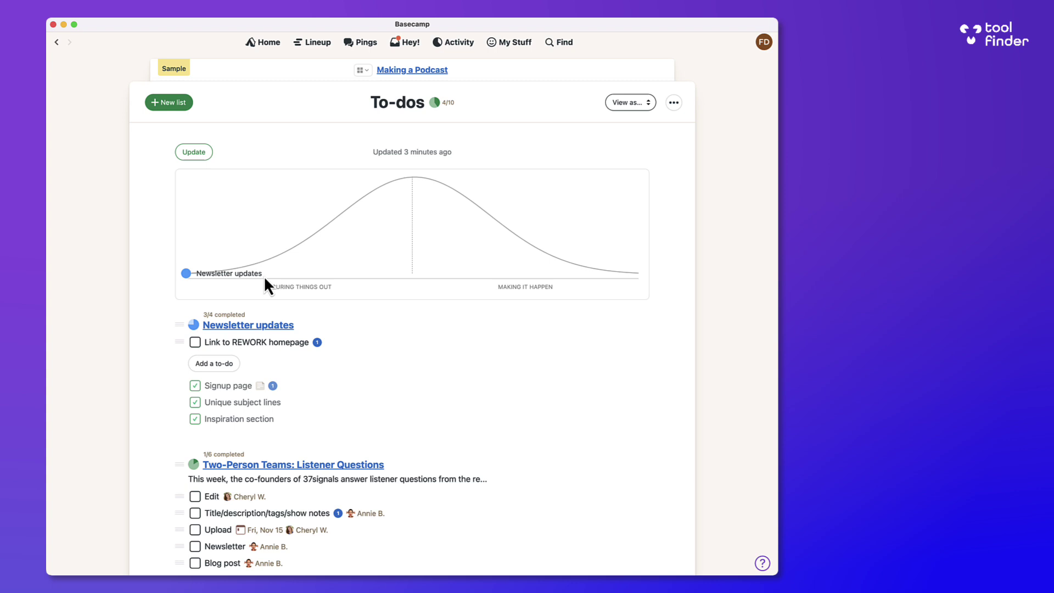
Step: In Newsletter updates, check off Link to REWORK homepage, cancelling a started new to-do
click(238, 326)
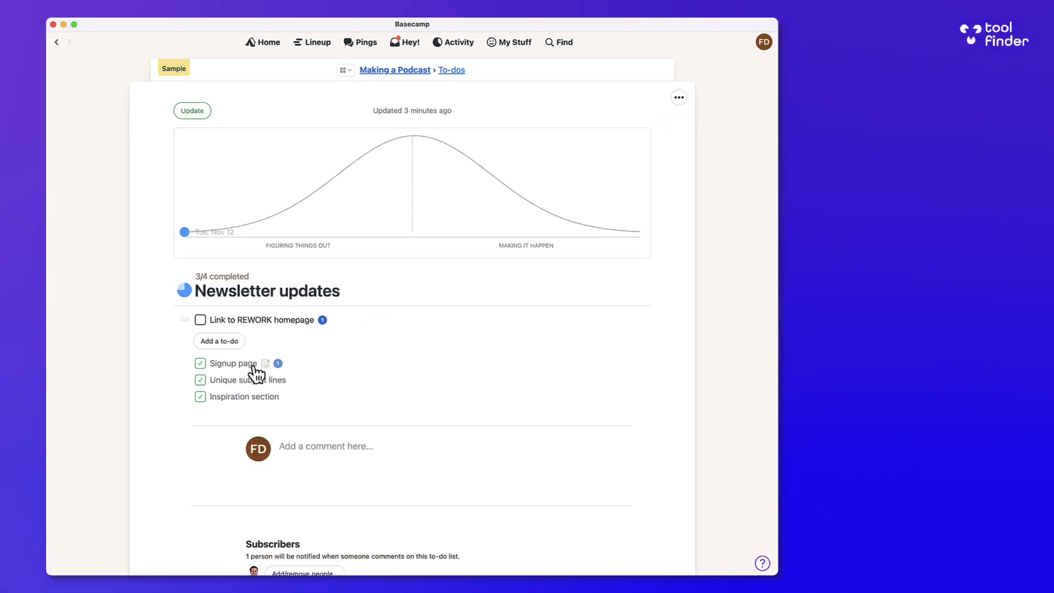
click(200, 320)
click(228, 327)
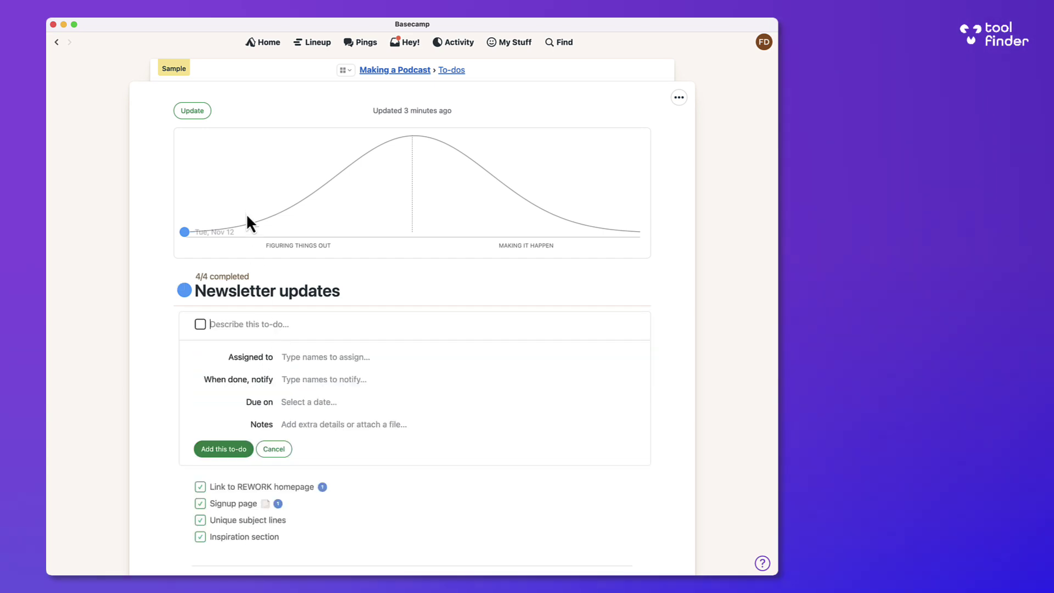
click(271, 454)
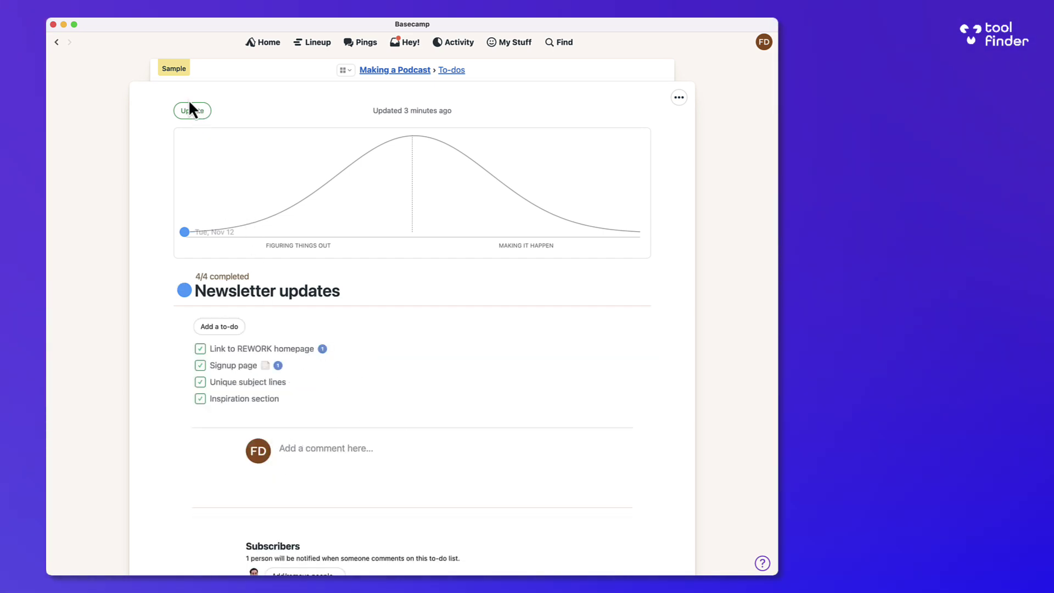
Step: Start a hill chart progress update, then discard it
click(200, 114)
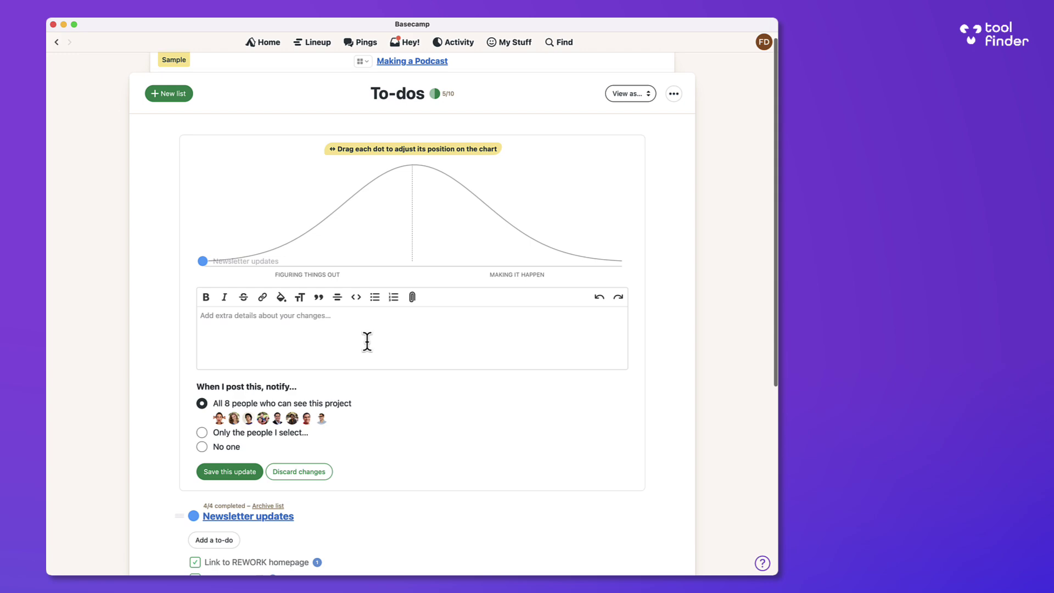
scroll(364, 341, down, 4)
scroll(335, 231, up, 3)
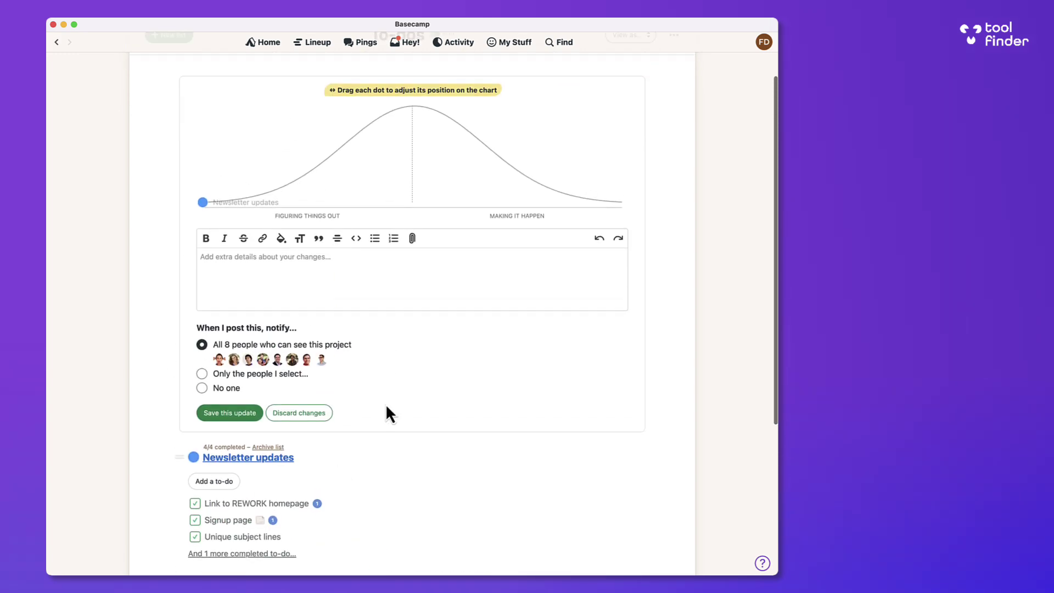
click(296, 409)
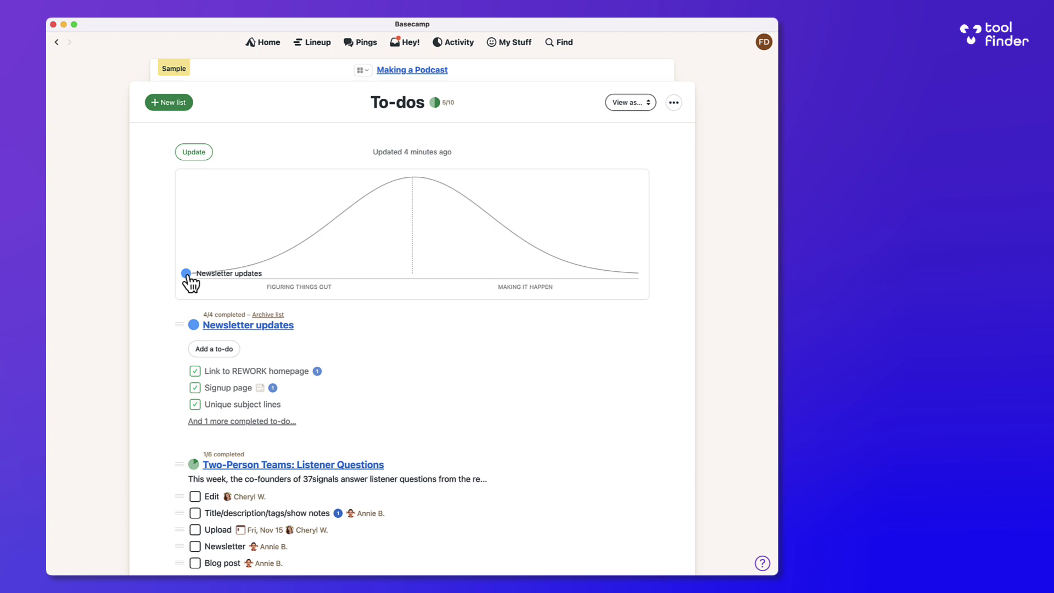
scroll(274, 275, down, 3)
scroll(280, 238, up, 3)
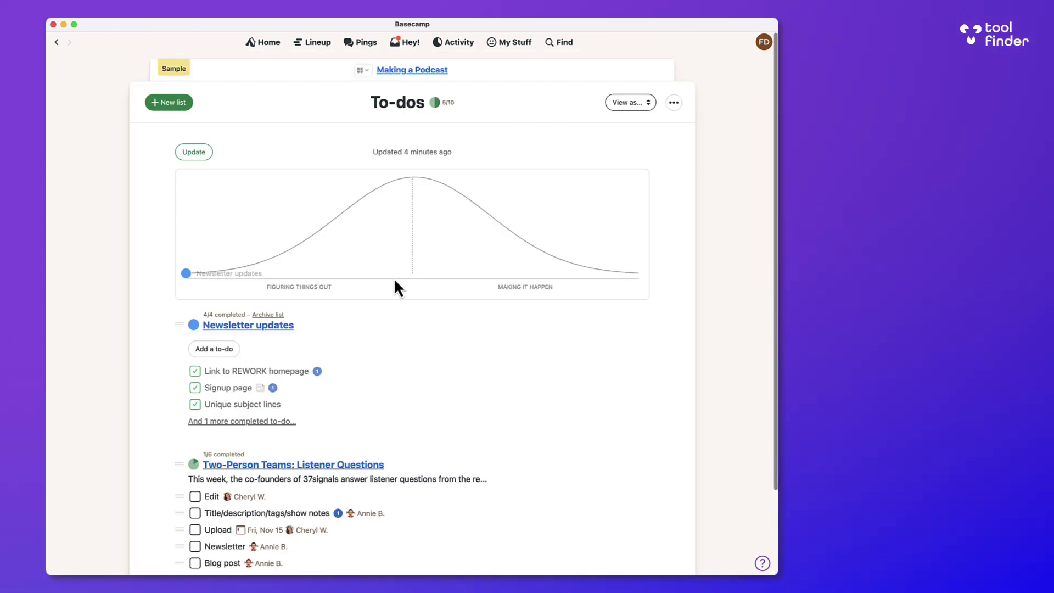
Step: Check My Assignments, then reopen Making a Podcast and peek at its Chat
click(527, 42)
click(466, 85)
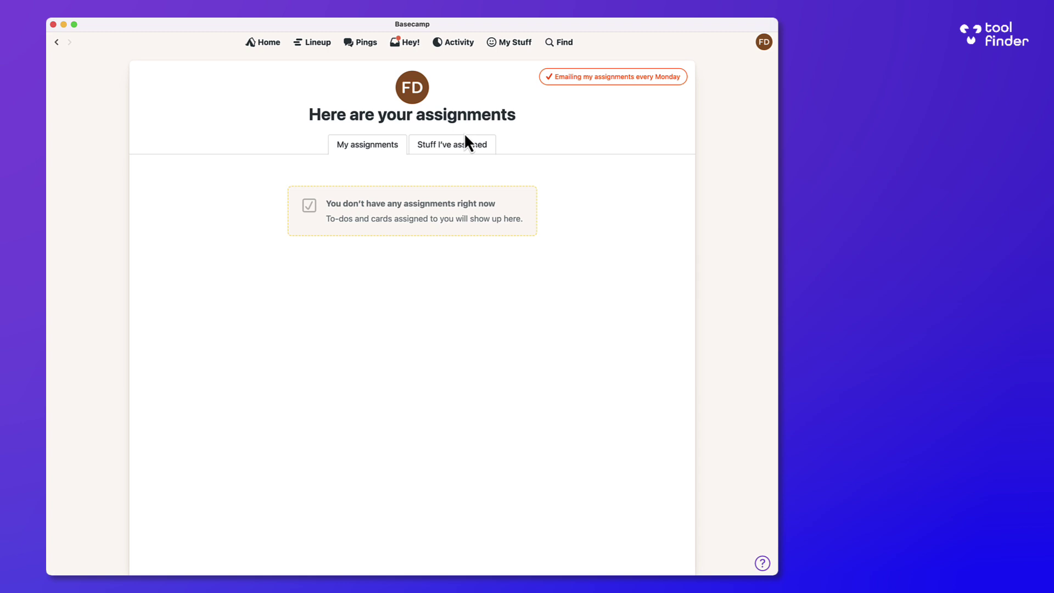
click(509, 43)
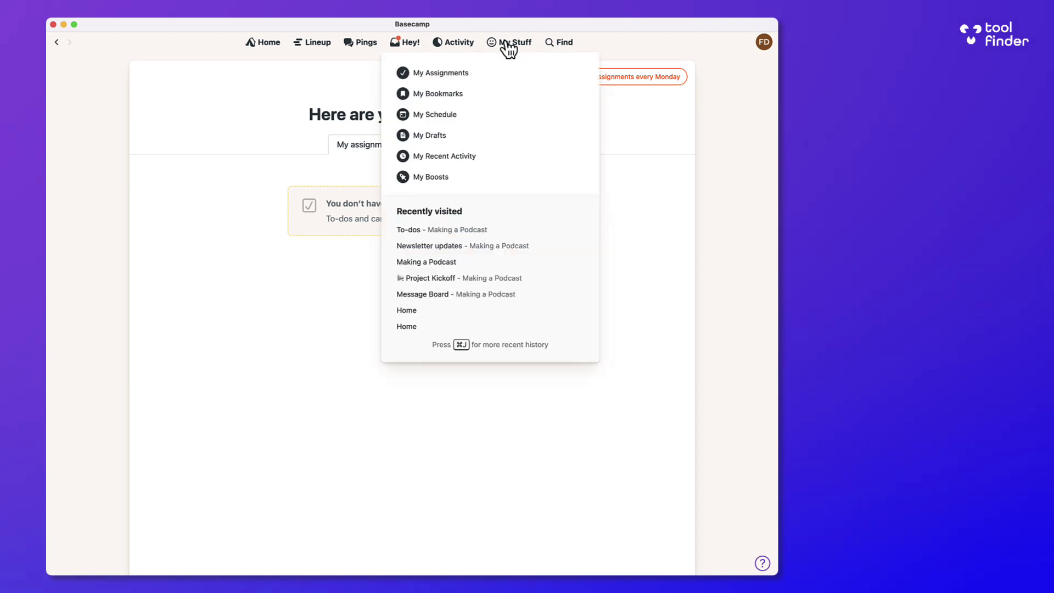
click(267, 50)
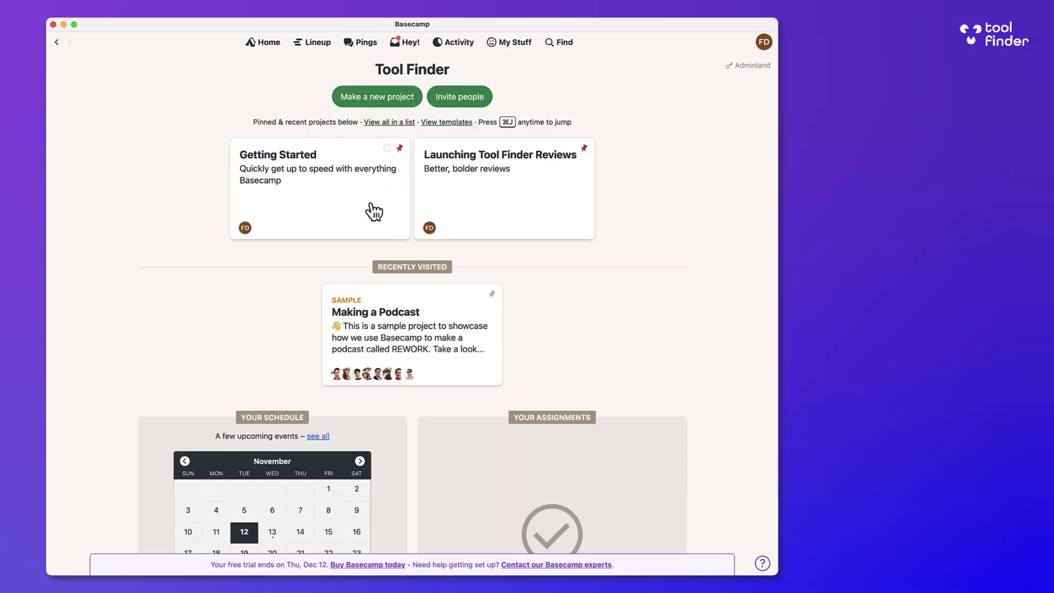
click(422, 329)
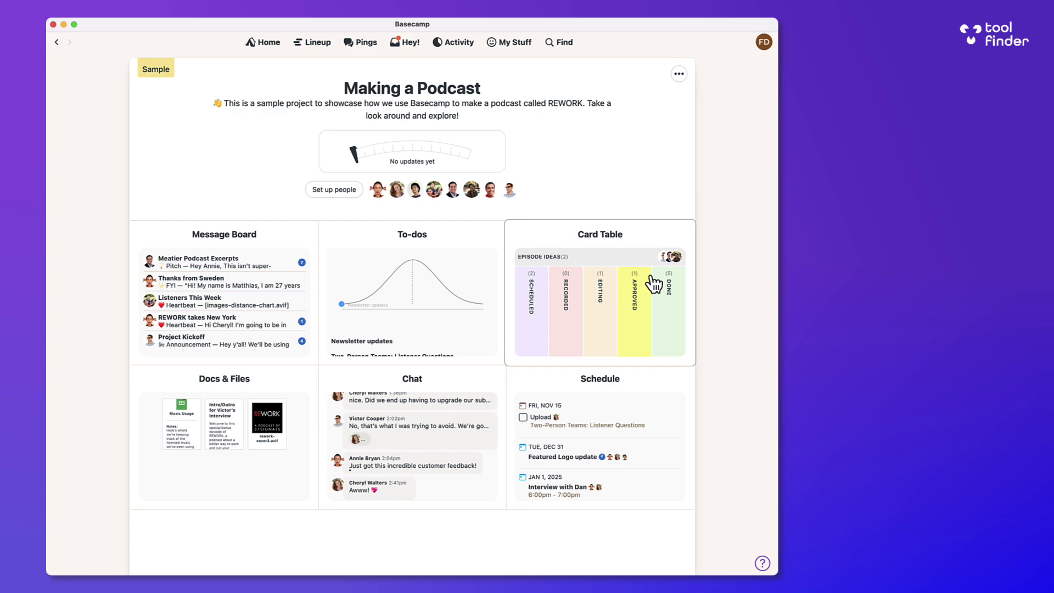
click(431, 396)
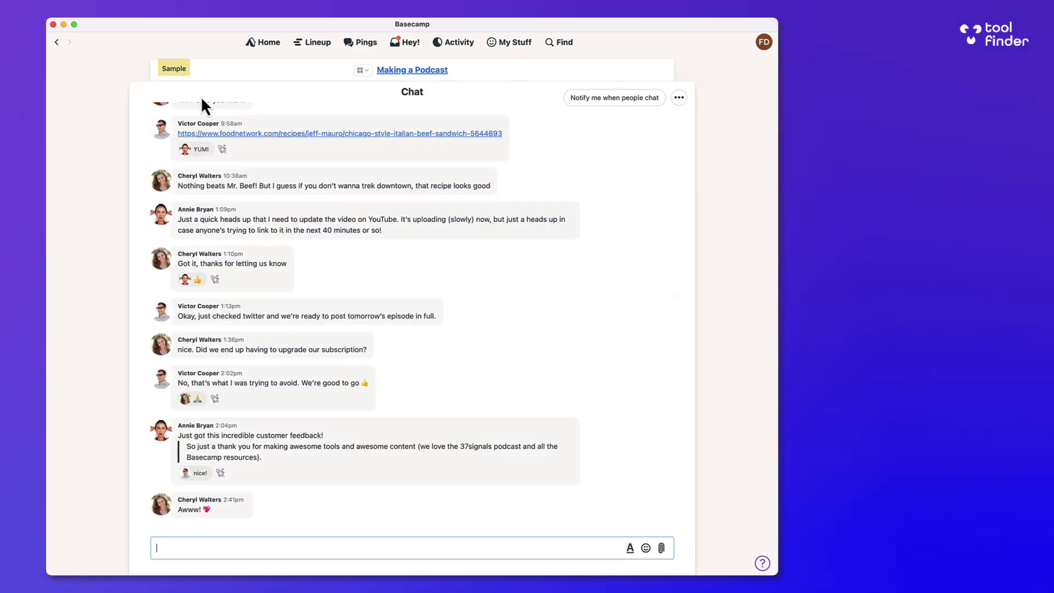
click(431, 73)
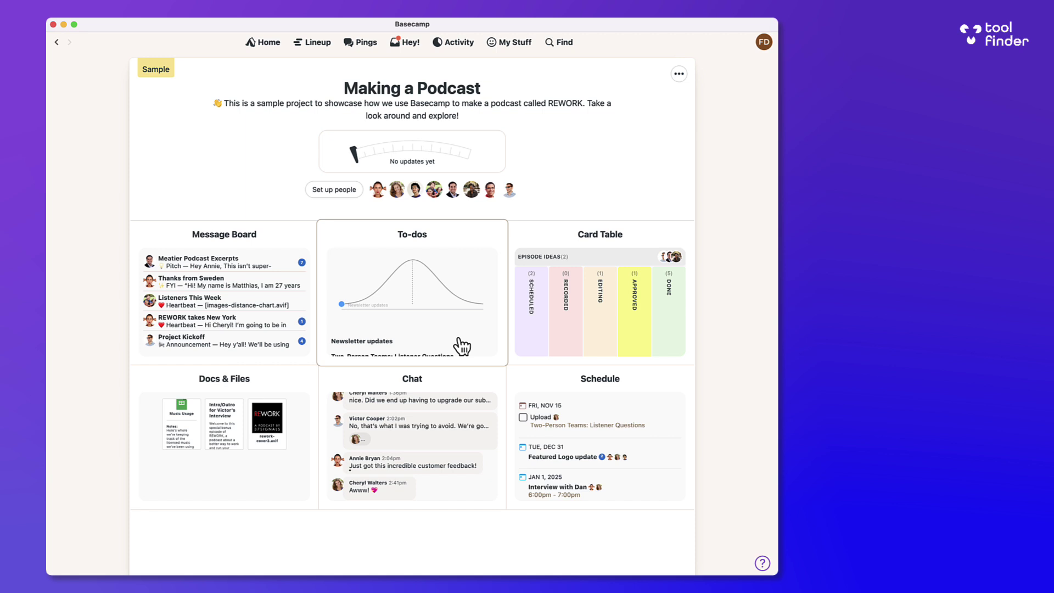
Step: On the Schedule, view the Upload to-do due Fri, Nov 15, then return to the overview
click(566, 391)
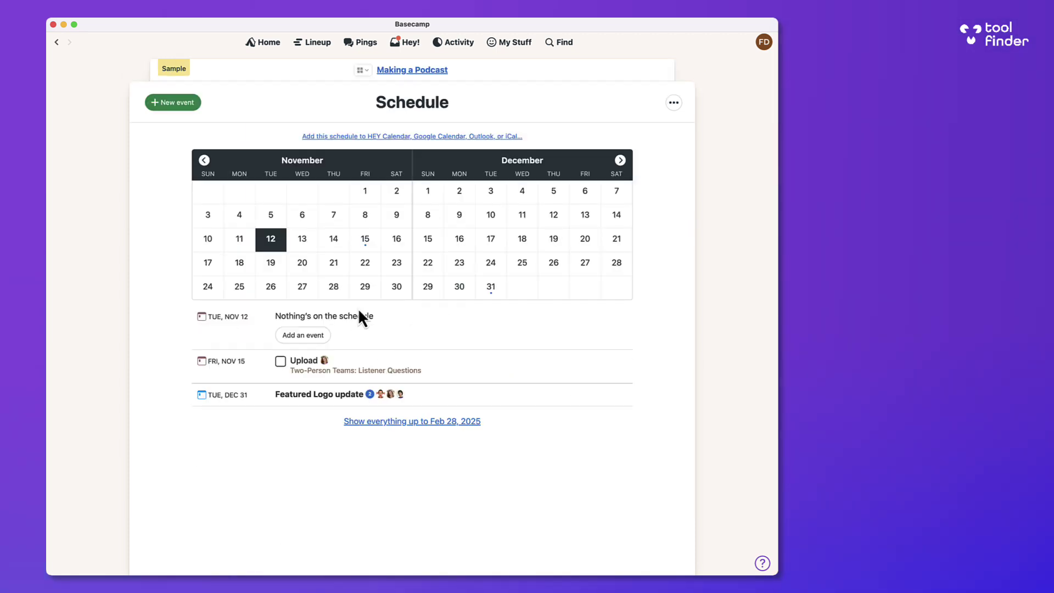
click(302, 239)
click(365, 240)
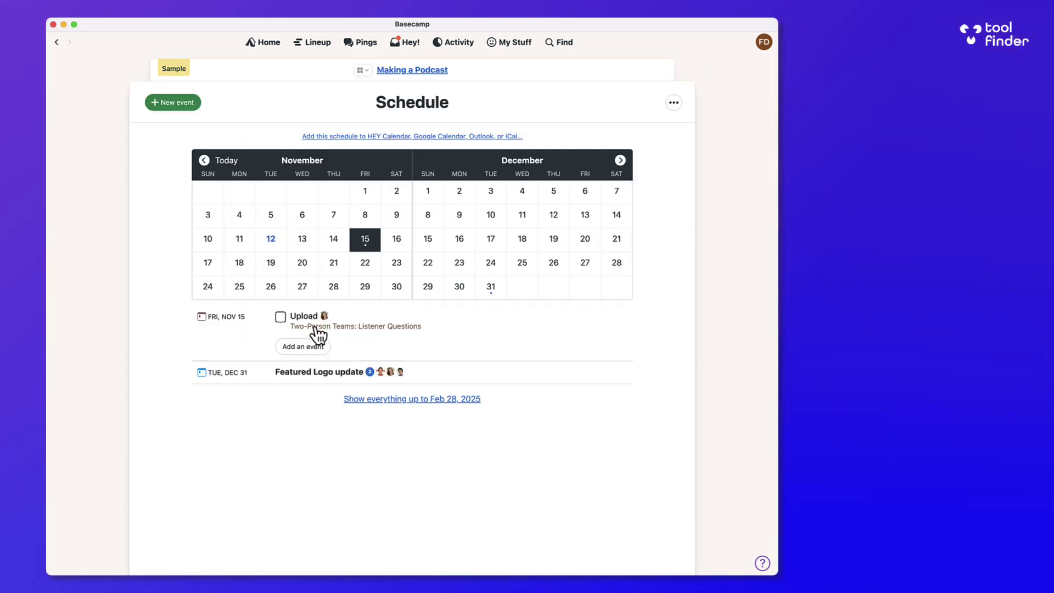
click(357, 325)
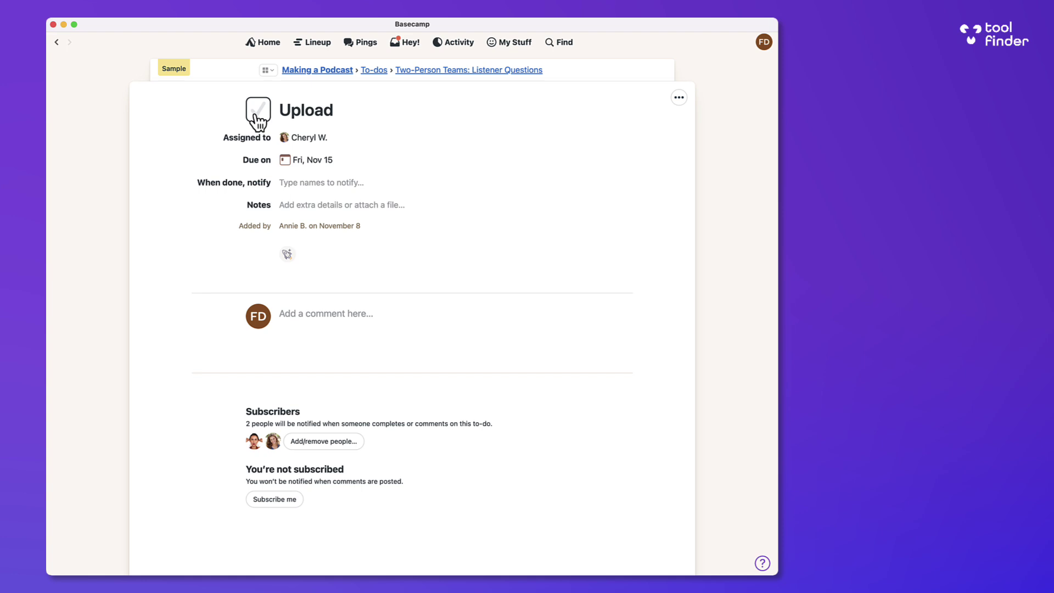
click(346, 71)
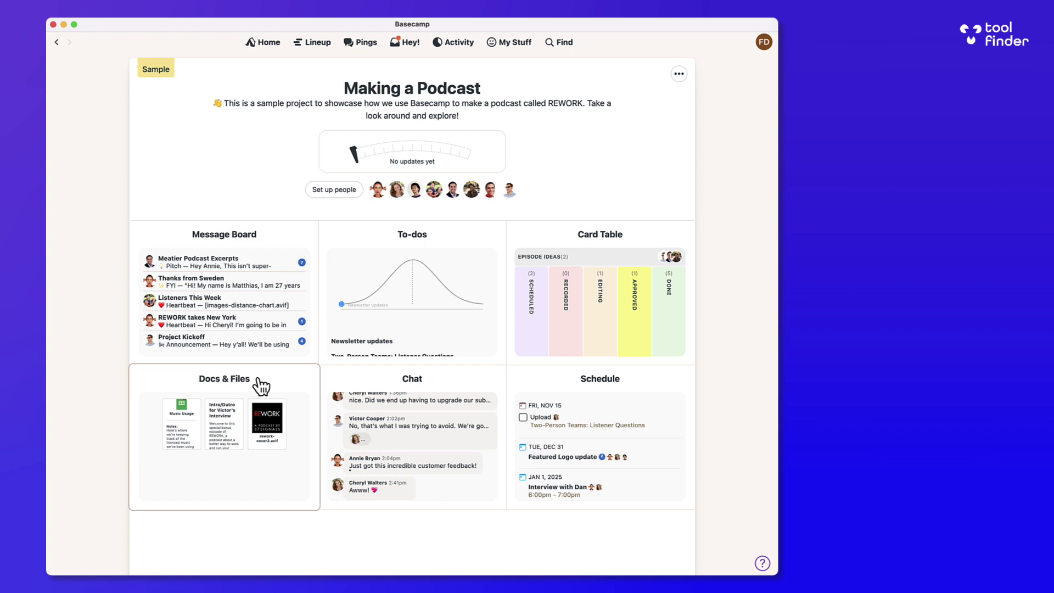
click(679, 73)
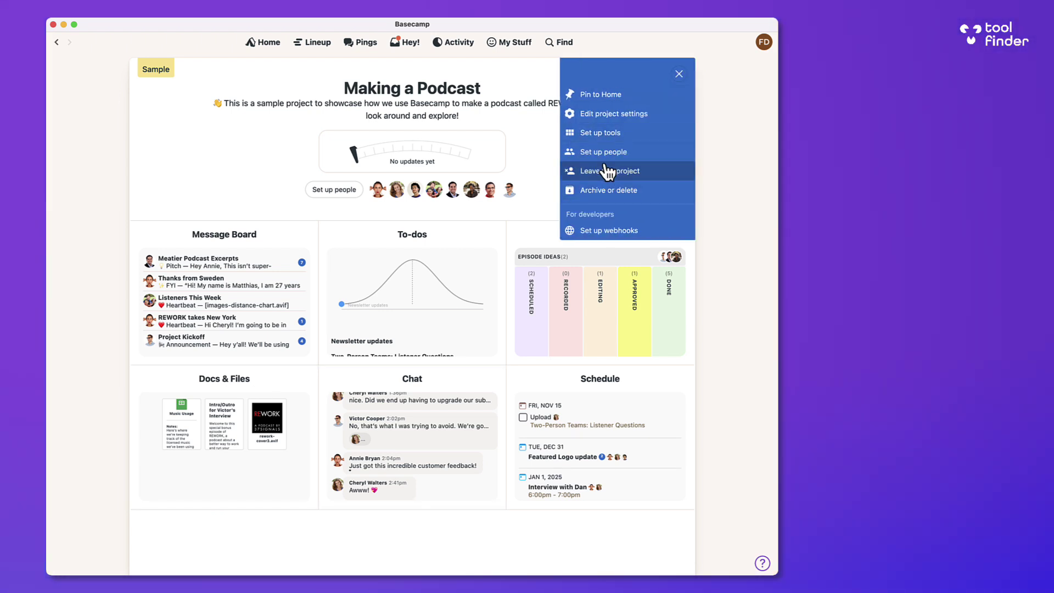
click(606, 133)
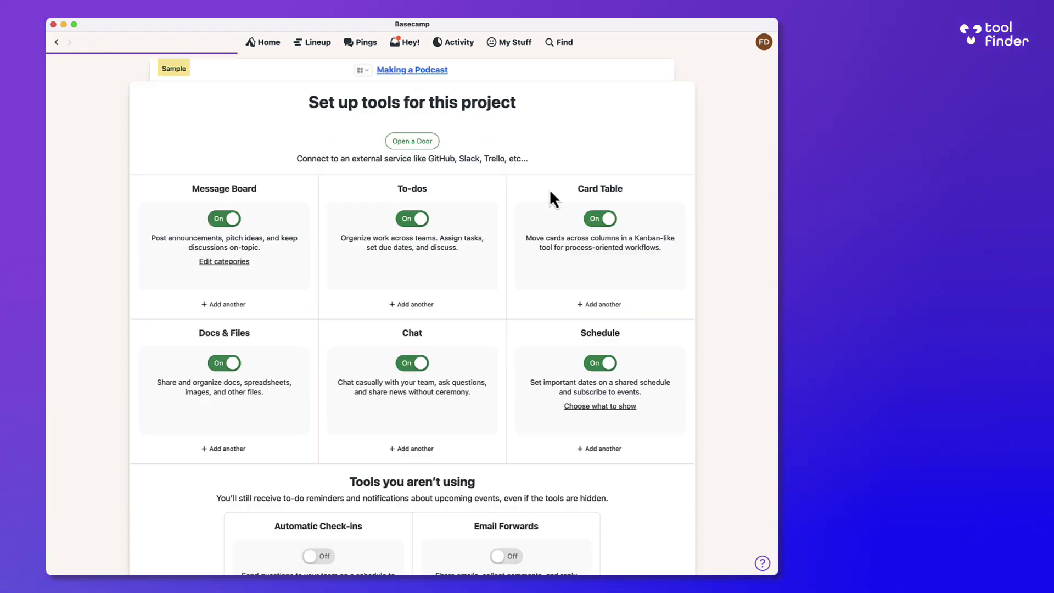
scroll(520, 221, down, 3)
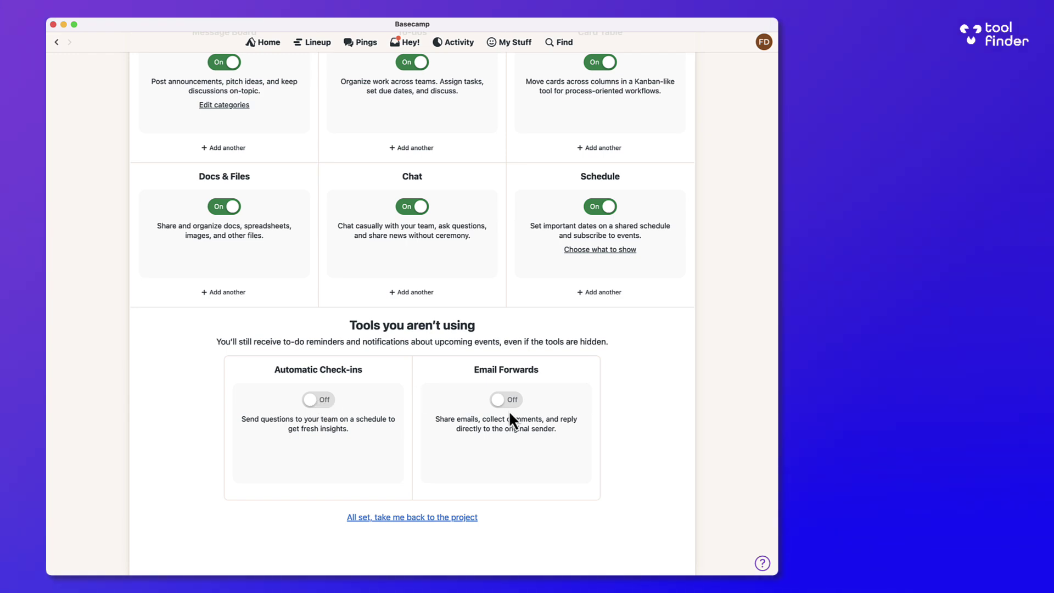
scroll(508, 404, up, 3)
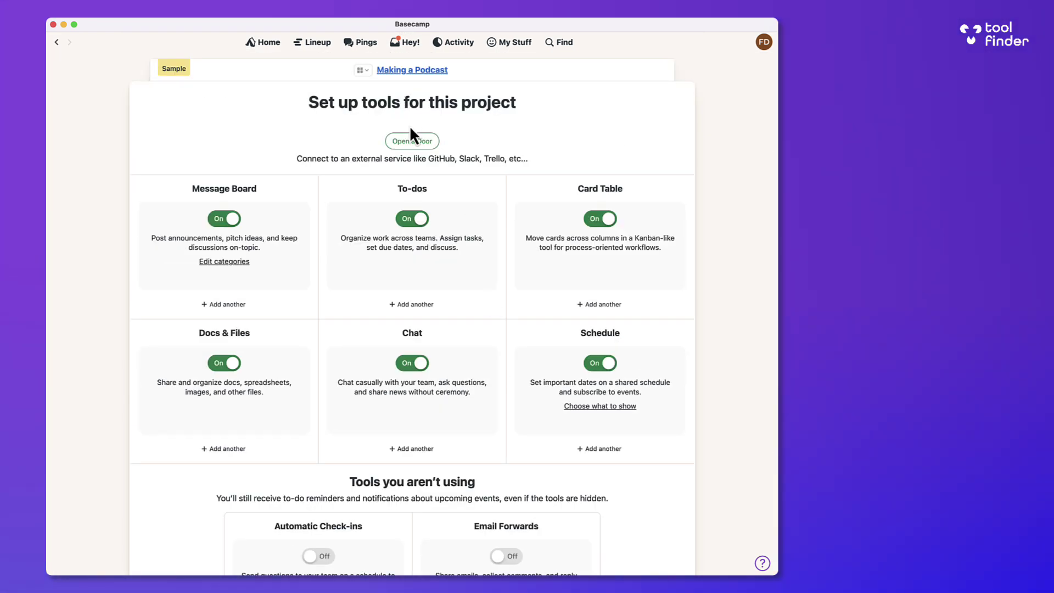
Step: From Home, drag the Launching Tool Finder Reviews progress needle further right and save the update
click(410, 70)
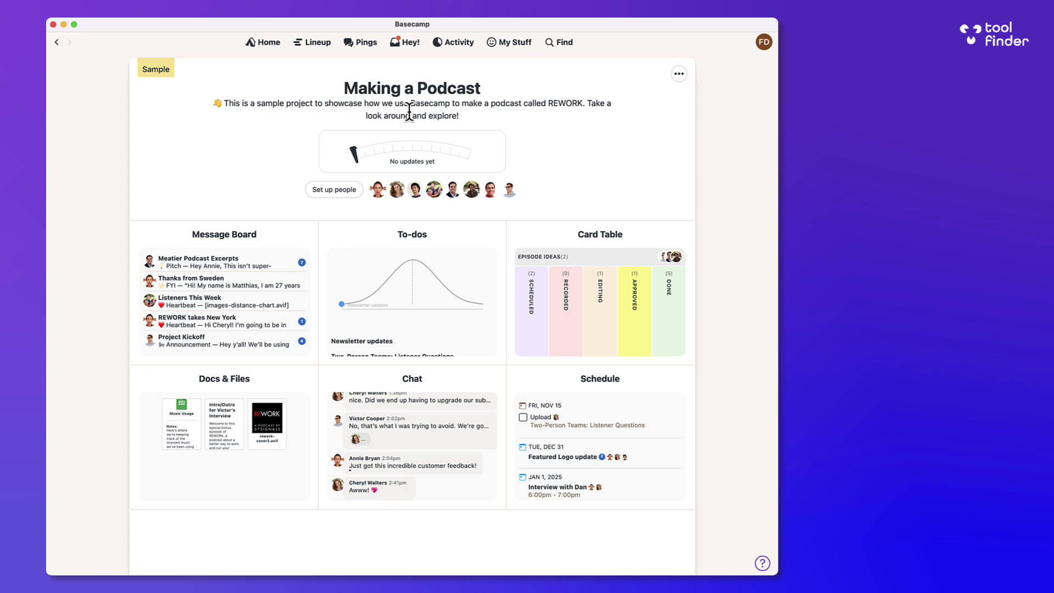
click(281, 45)
click(476, 196)
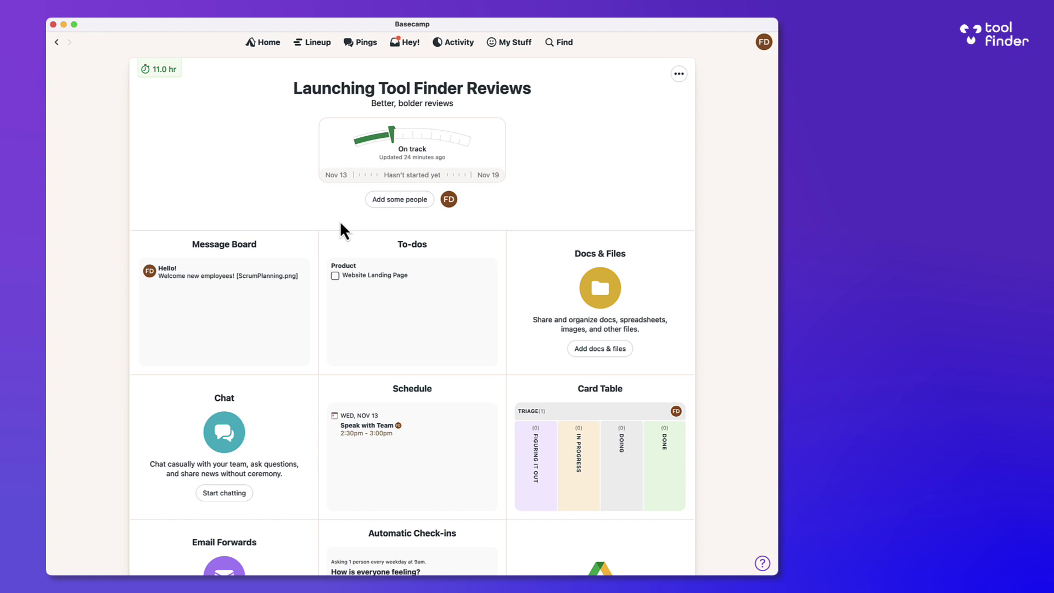
click(400, 142)
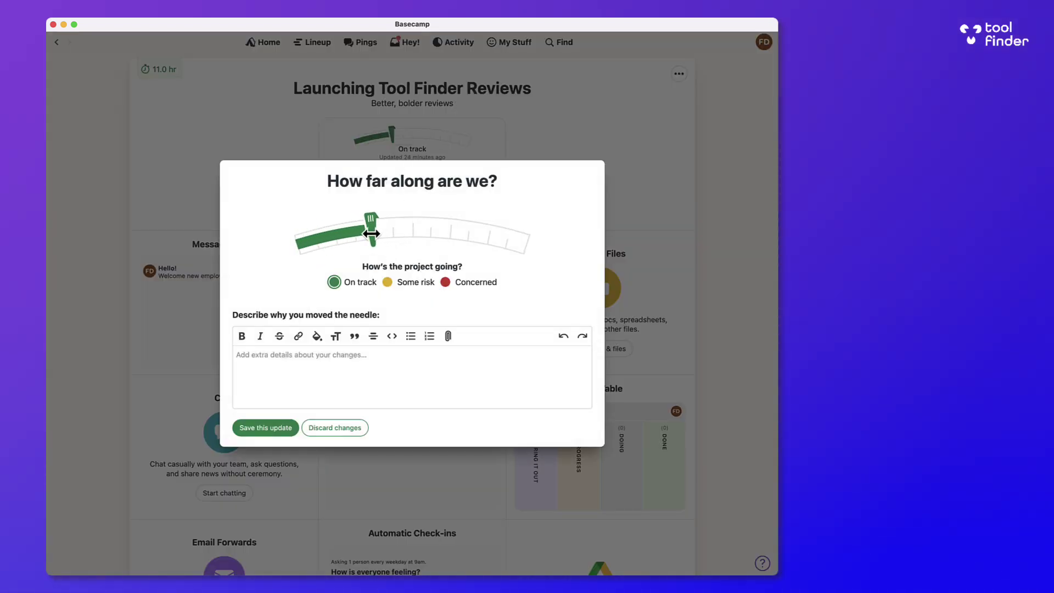
drag(371, 232, 453, 230)
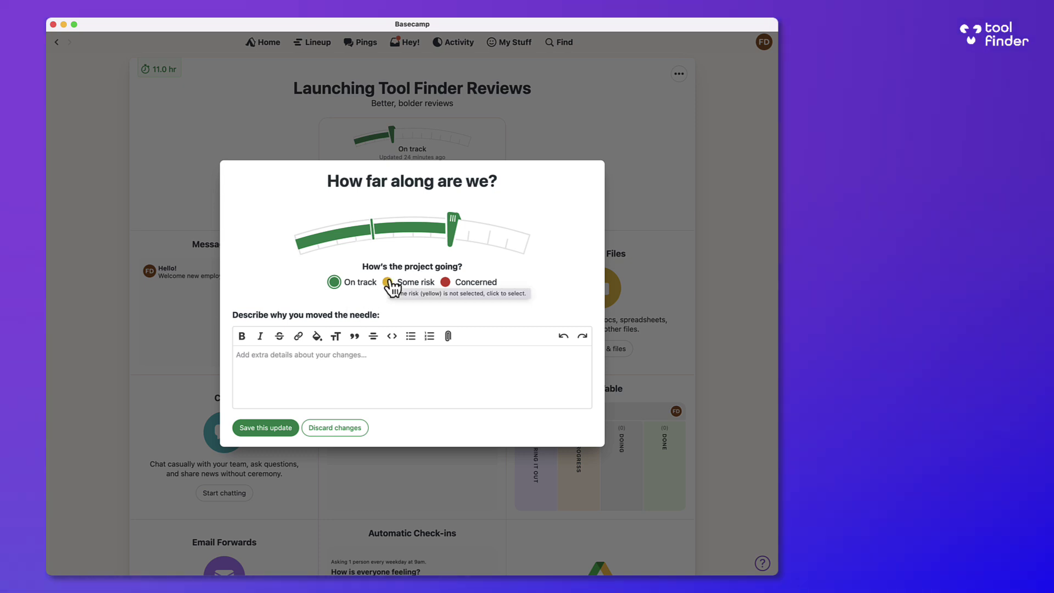
click(275, 434)
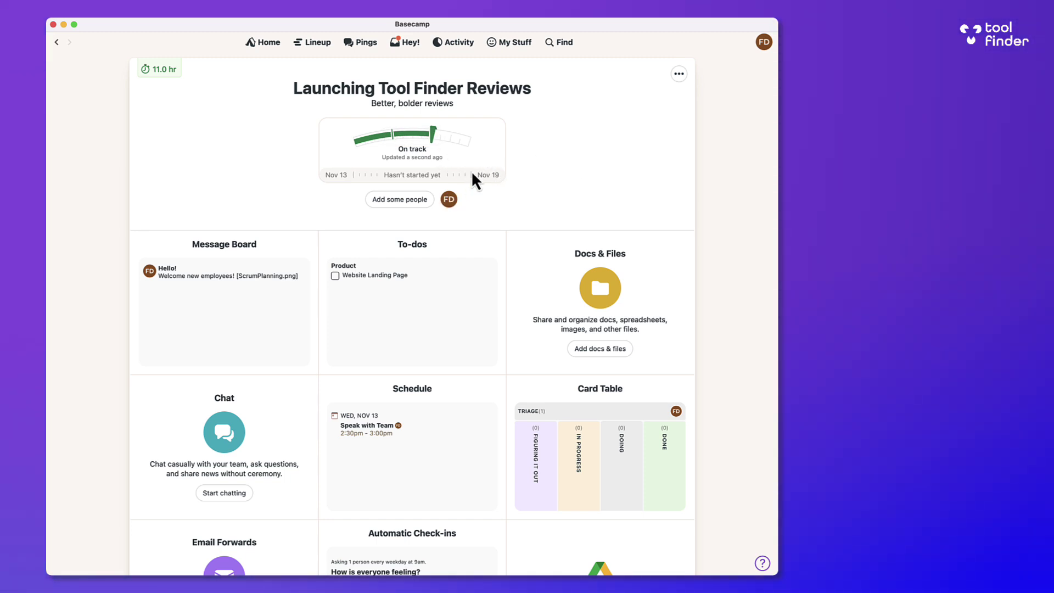
scroll(471, 176, down, 3)
click(444, 389)
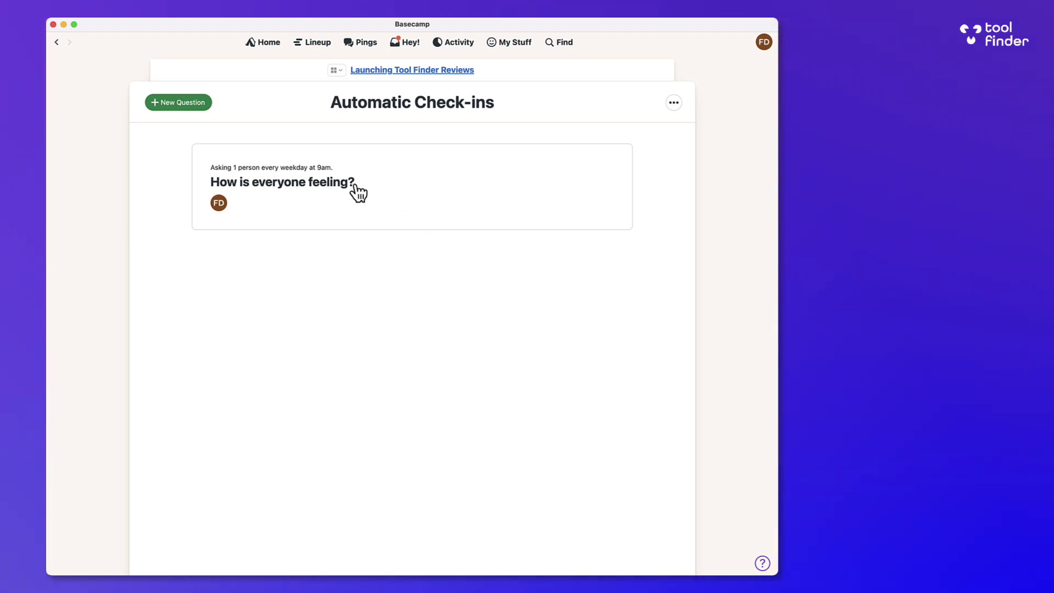
click(325, 188)
click(678, 98)
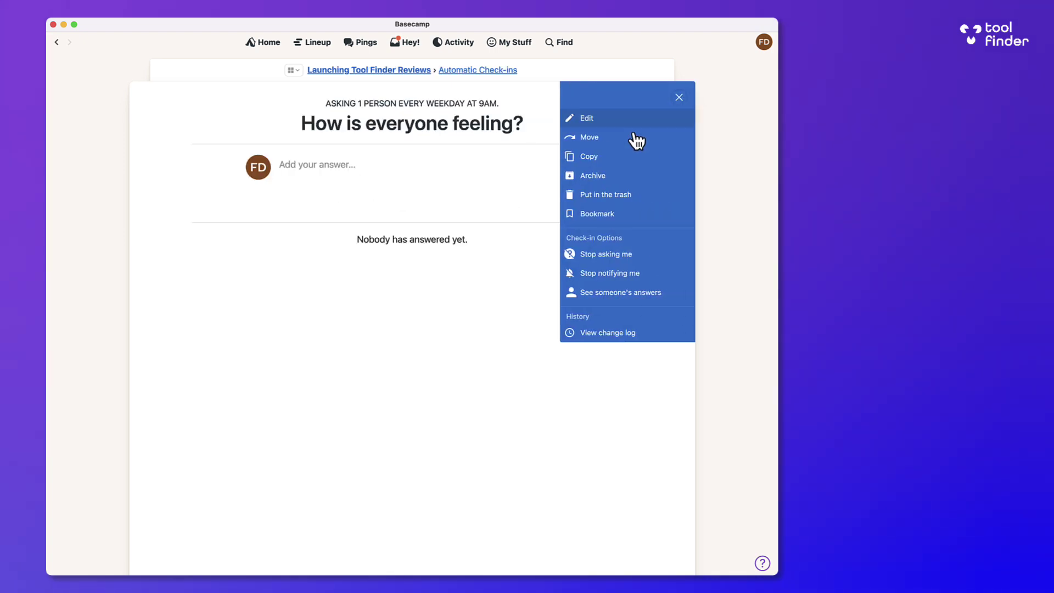
click(590, 118)
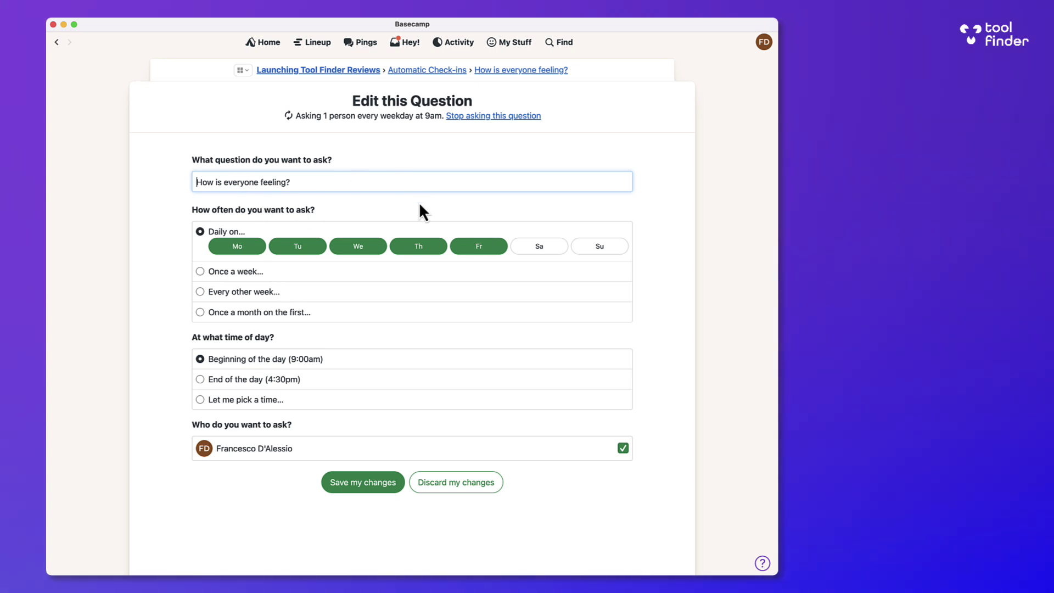
click(465, 488)
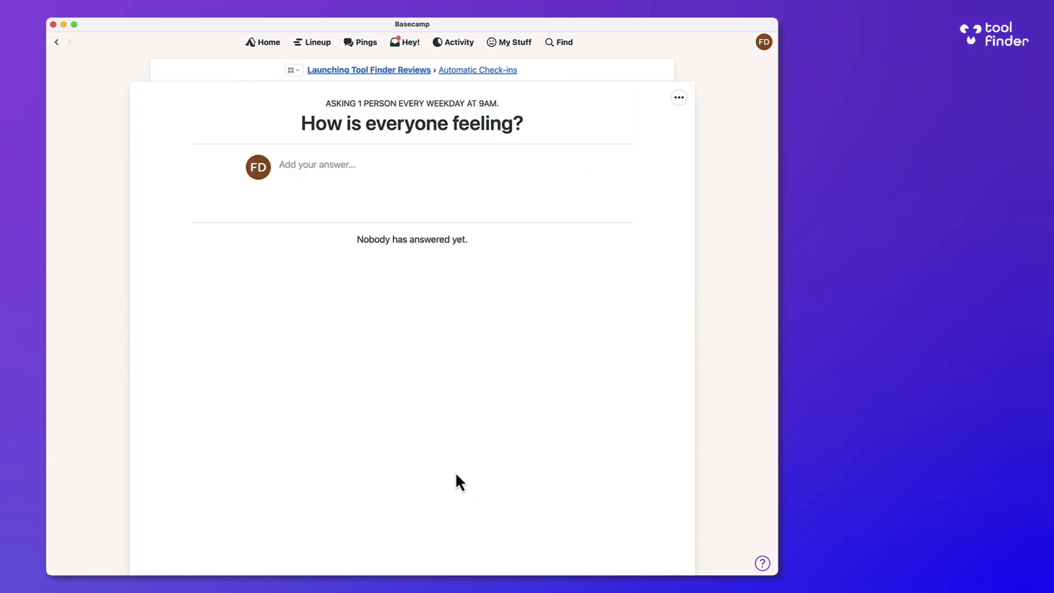
Step: Open the project's Set up tools page and browse the Open a Door external services
click(419, 73)
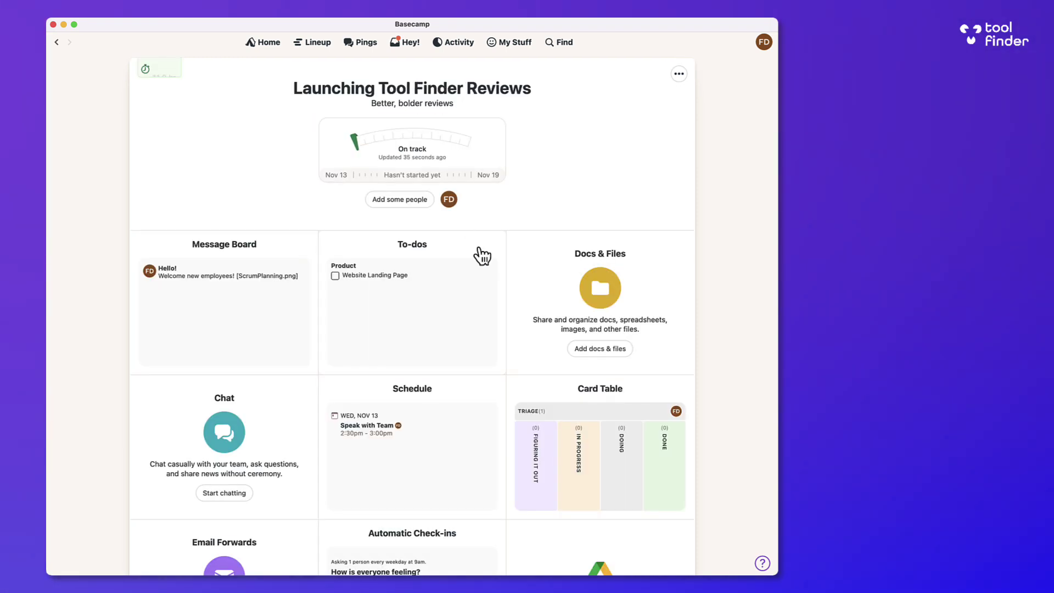
scroll(513, 348, down, 3)
scroll(376, 353, down, 2)
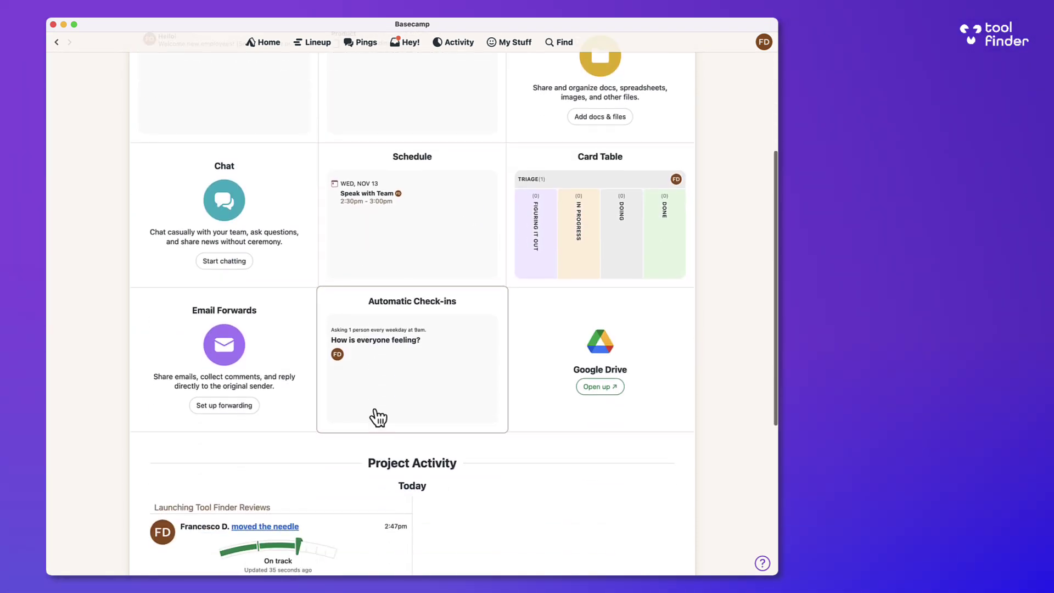
scroll(561, 338, up, 3)
scroll(561, 337, up, 2)
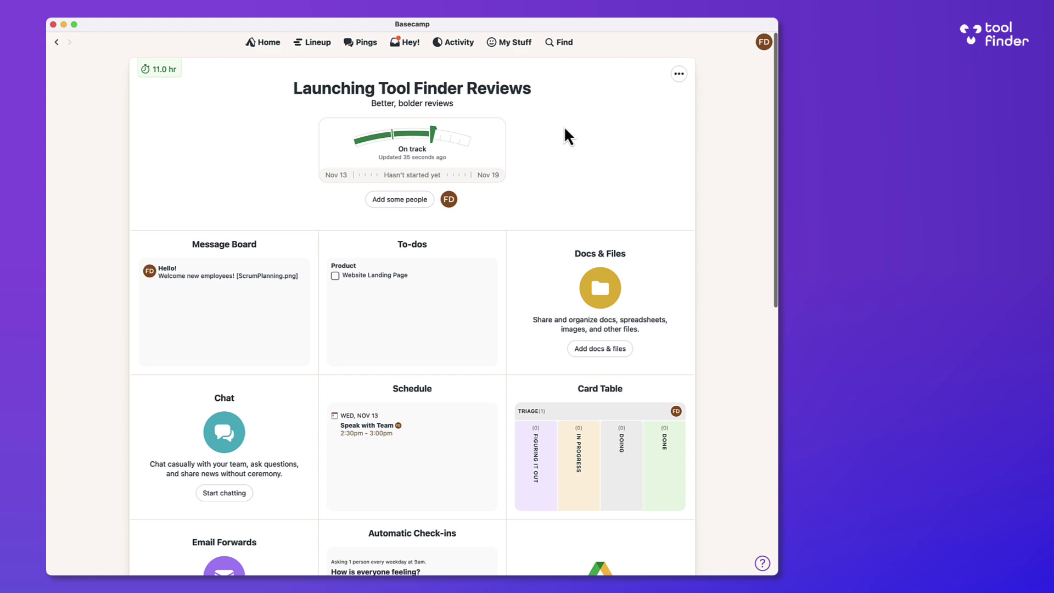
click(678, 74)
click(612, 157)
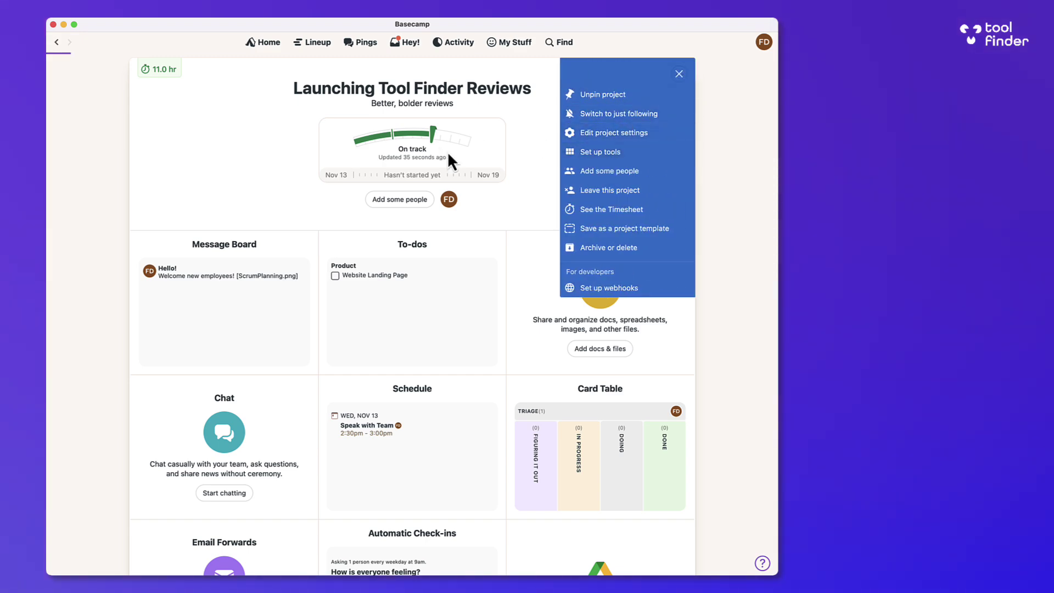
click(431, 145)
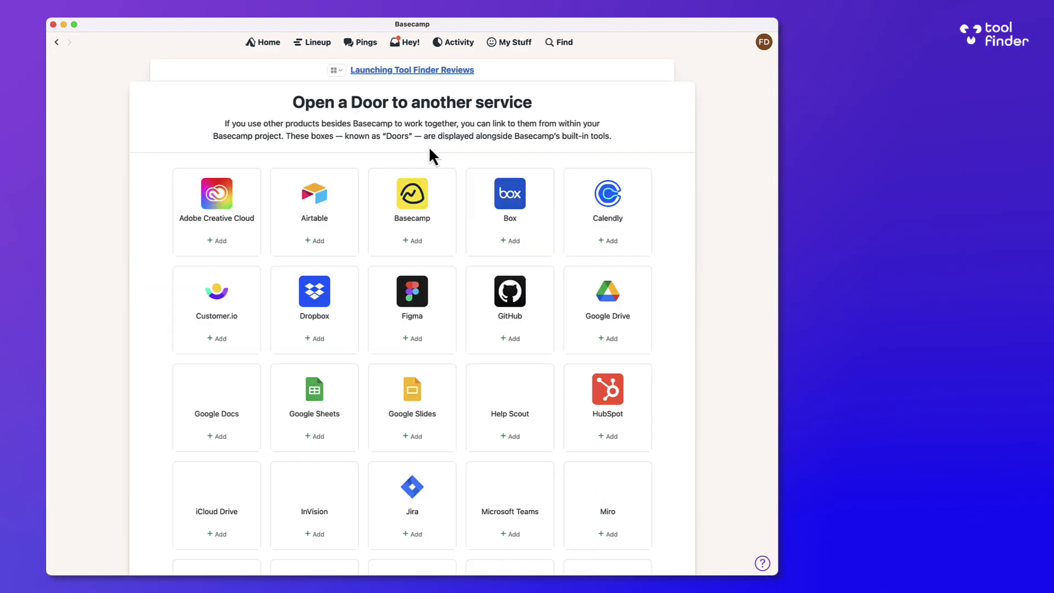
scroll(458, 227, down, 6)
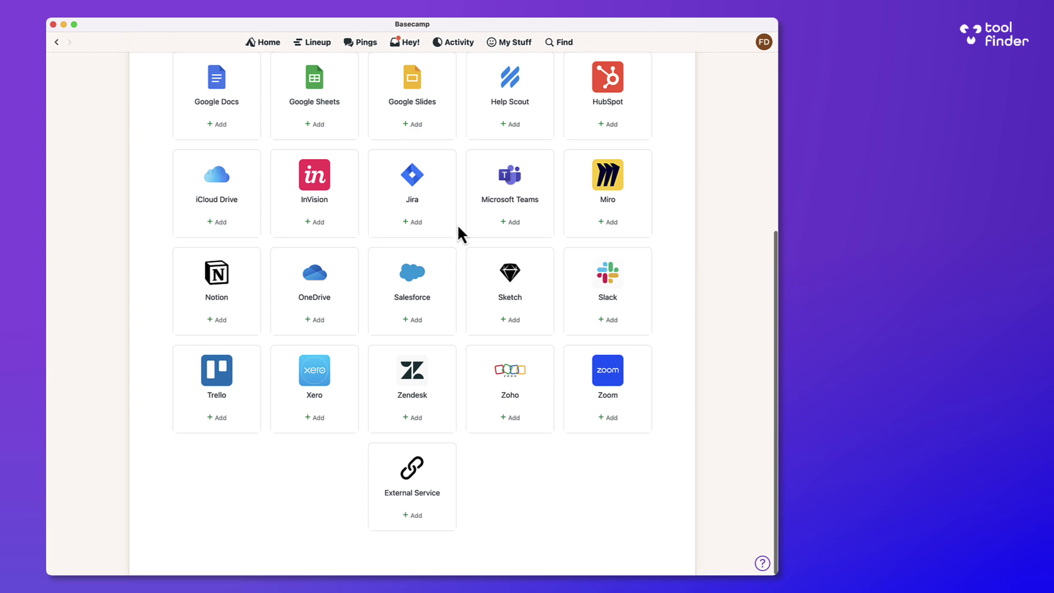
scroll(458, 227, up, 6)
Step: Return to the Launching Tool Finder Reviews overview and scroll through its tools
click(417, 70)
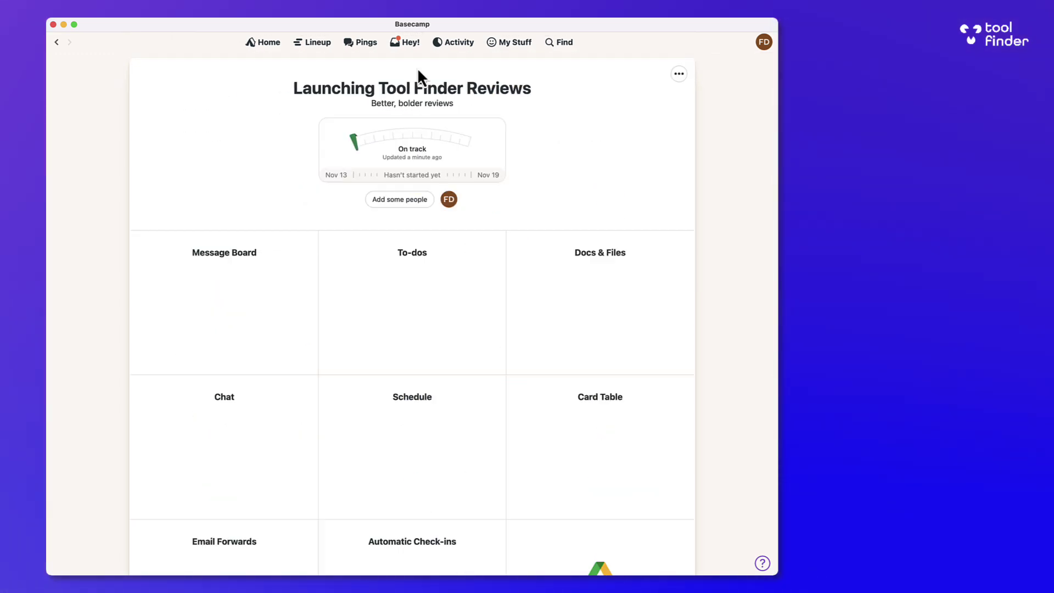
scroll(559, 487, down, 8)
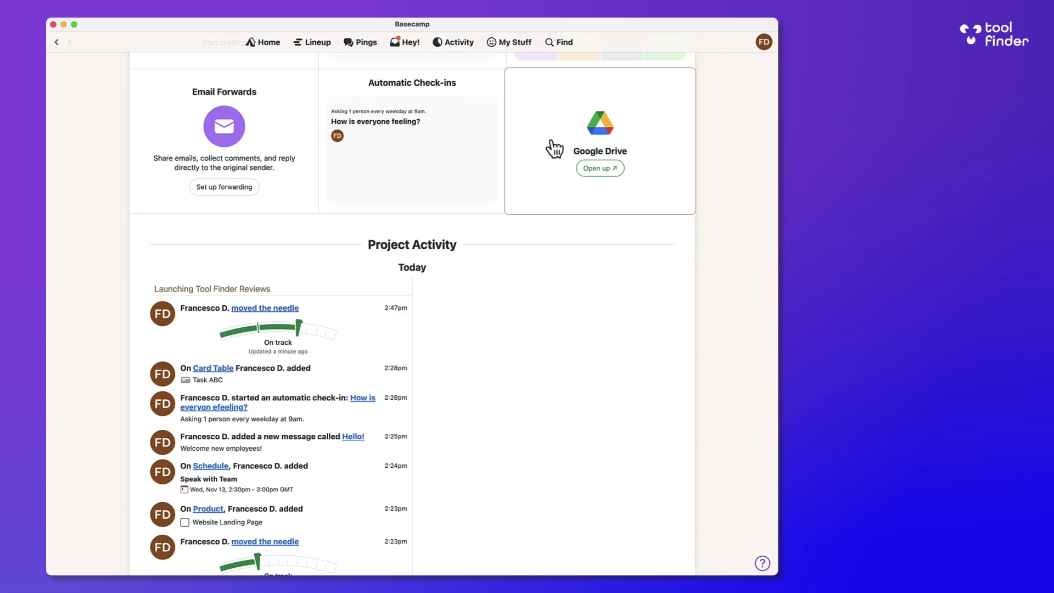
scroll(458, 236, down, 1)
scroll(245, 404, down, 2)
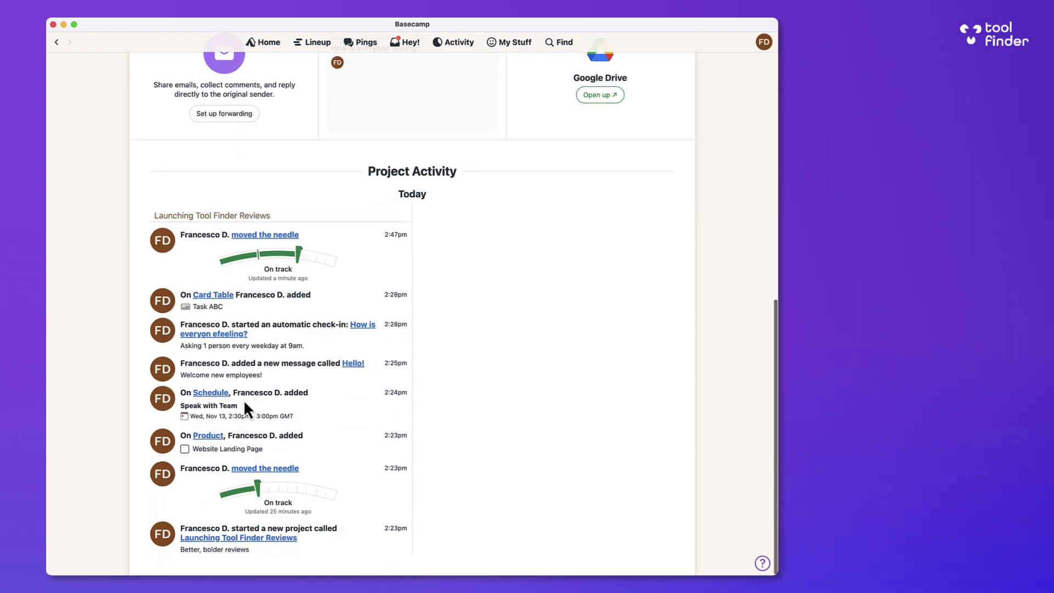
scroll(352, 327, up, 10)
scroll(305, 332, down, 10)
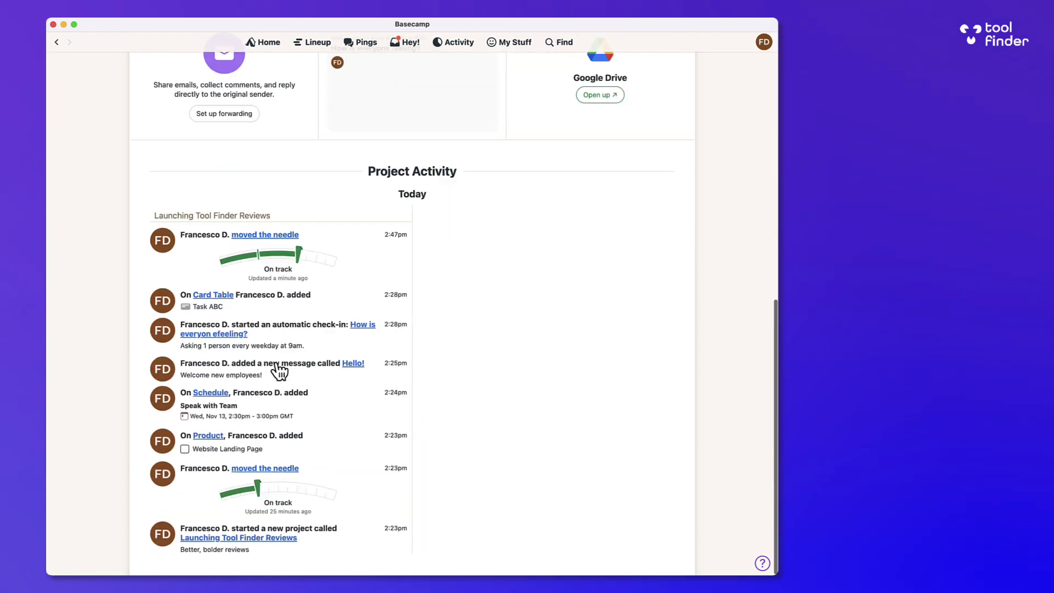
scroll(330, 264, up, 10)
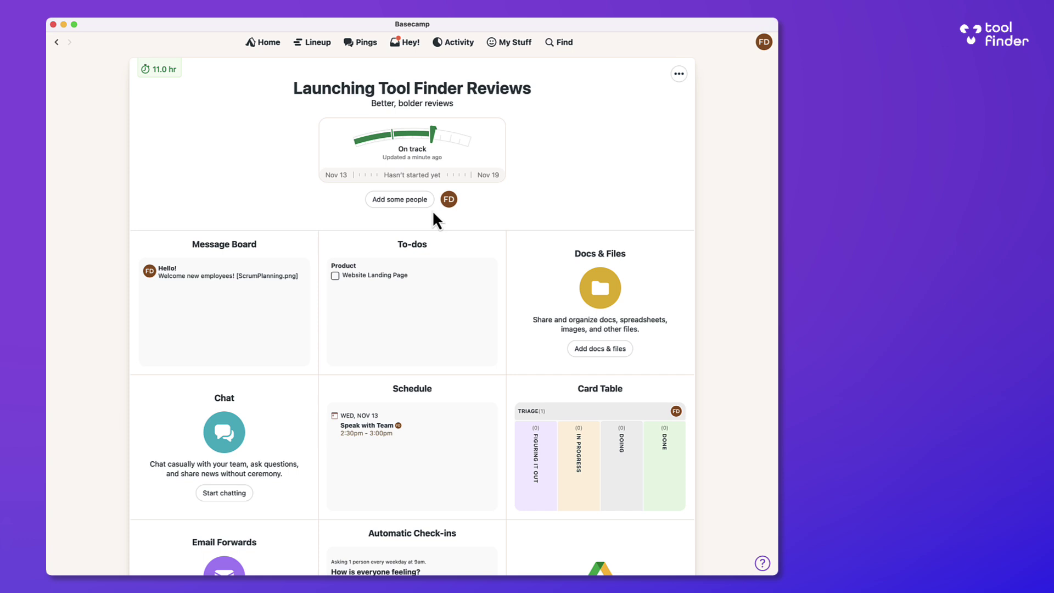
Step: Assign the Website Landing Page to-do to the account owner, due Fri, Nov 15, and return to the overview
click(438, 282)
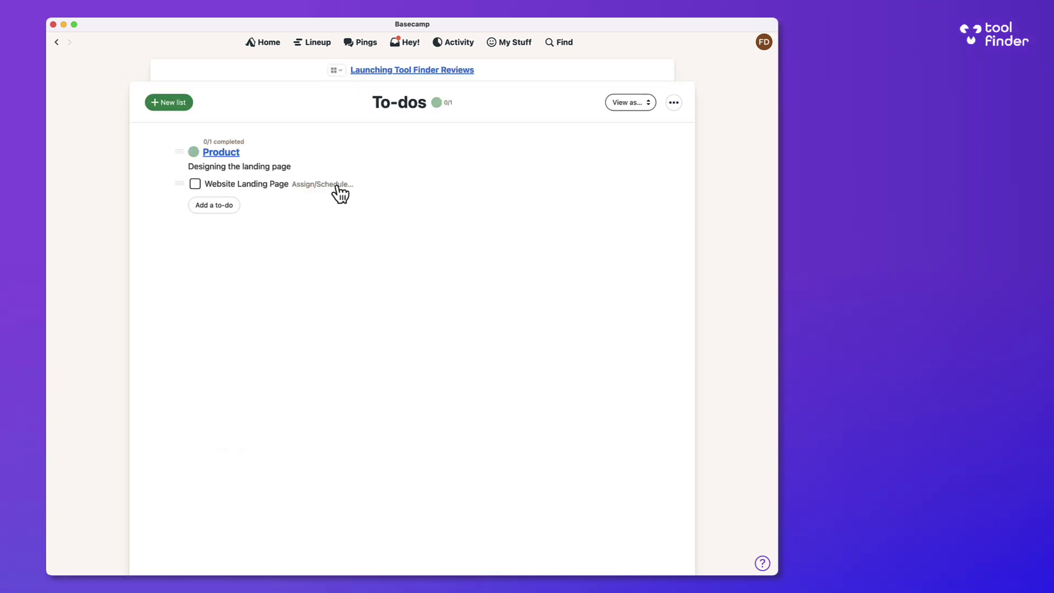
click(337, 186)
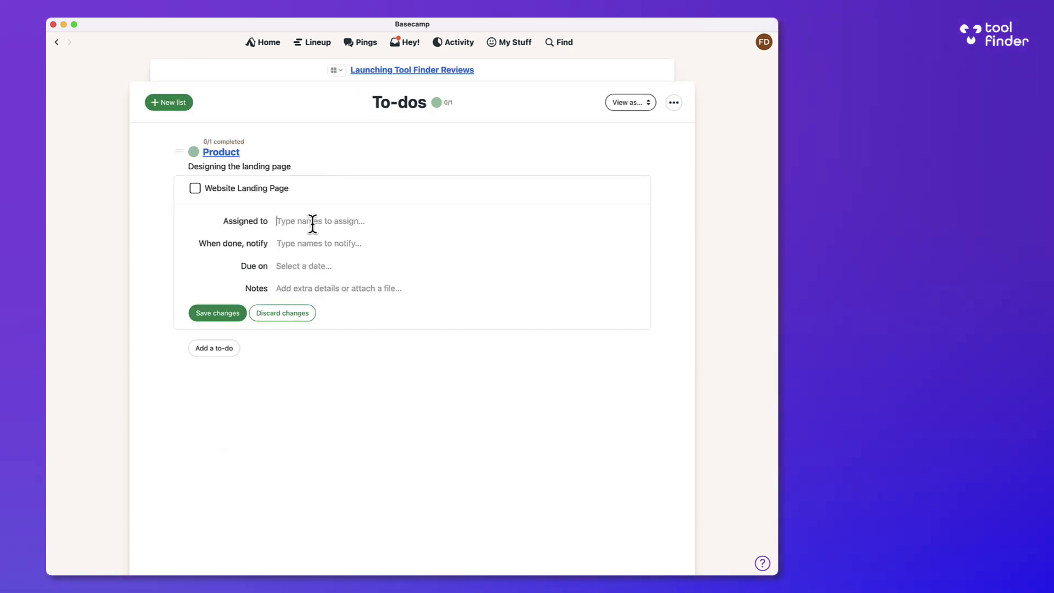
text(k)
key(BackSpace)
key(BackSpace)
text(fr)
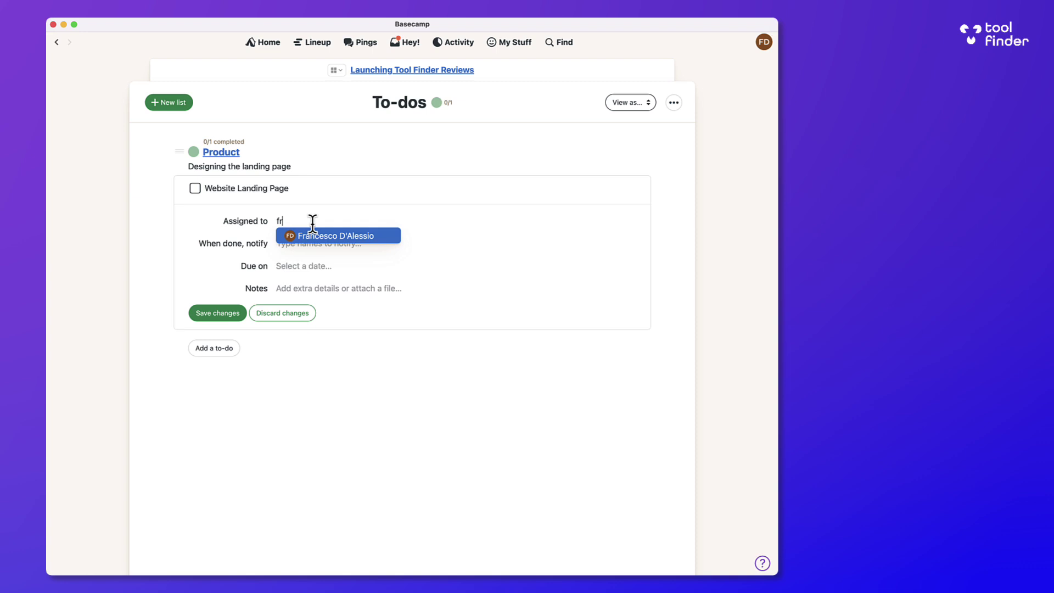
click(312, 235)
click(297, 266)
click(286, 280)
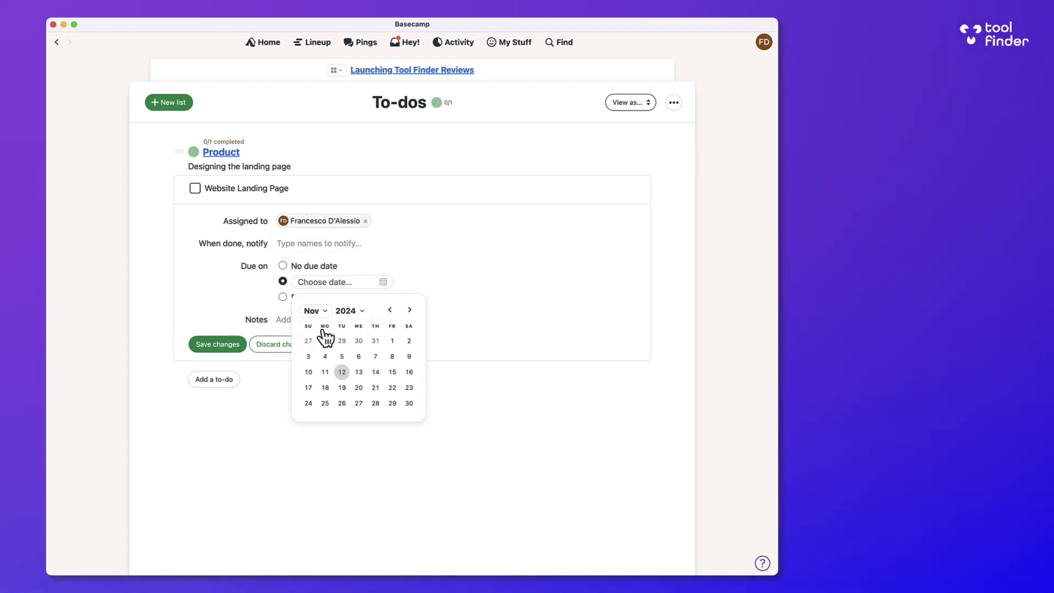
click(392, 372)
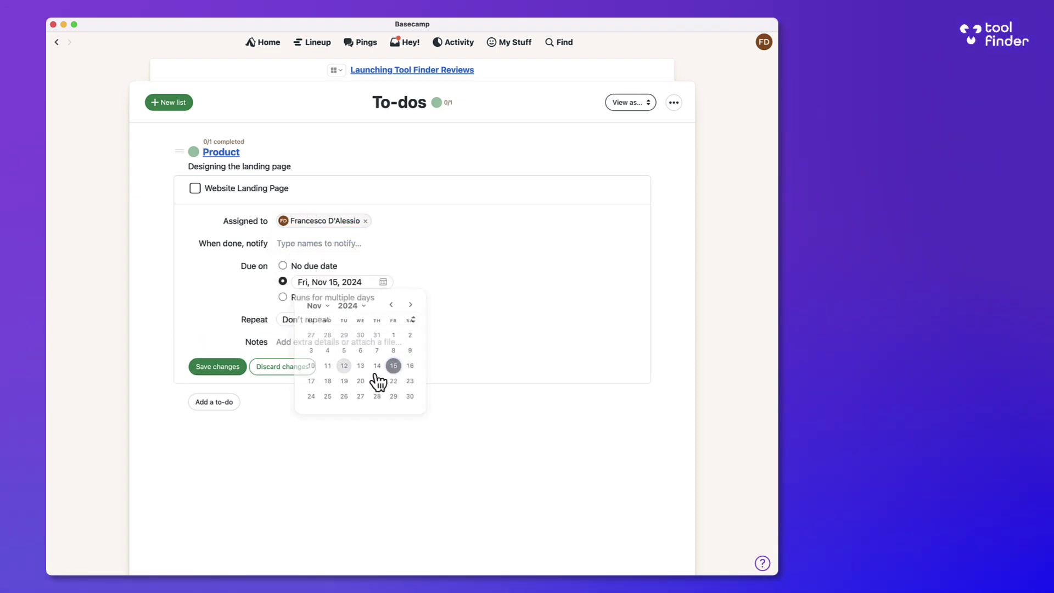
click(218, 363)
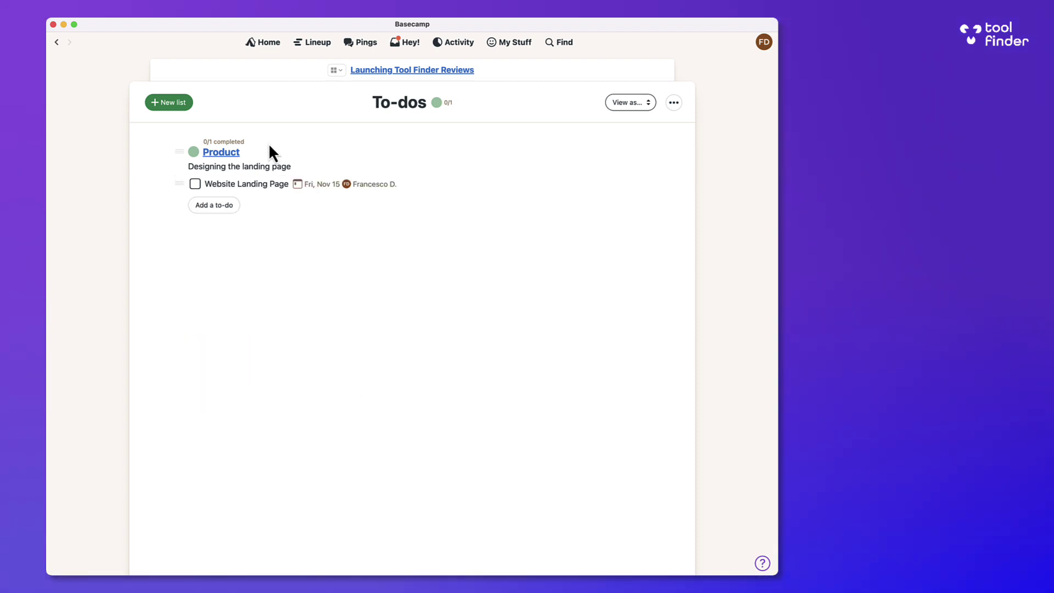
click(449, 71)
scroll(478, 290, down, 3)
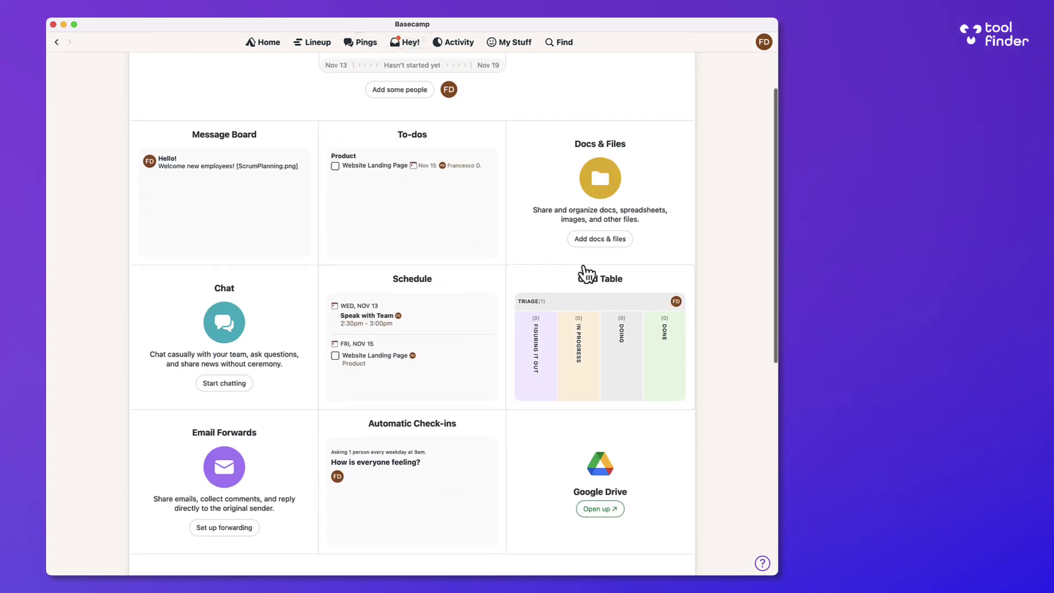
Step: Open the Card Table and move Task ABC from Triage into In progress
click(588, 275)
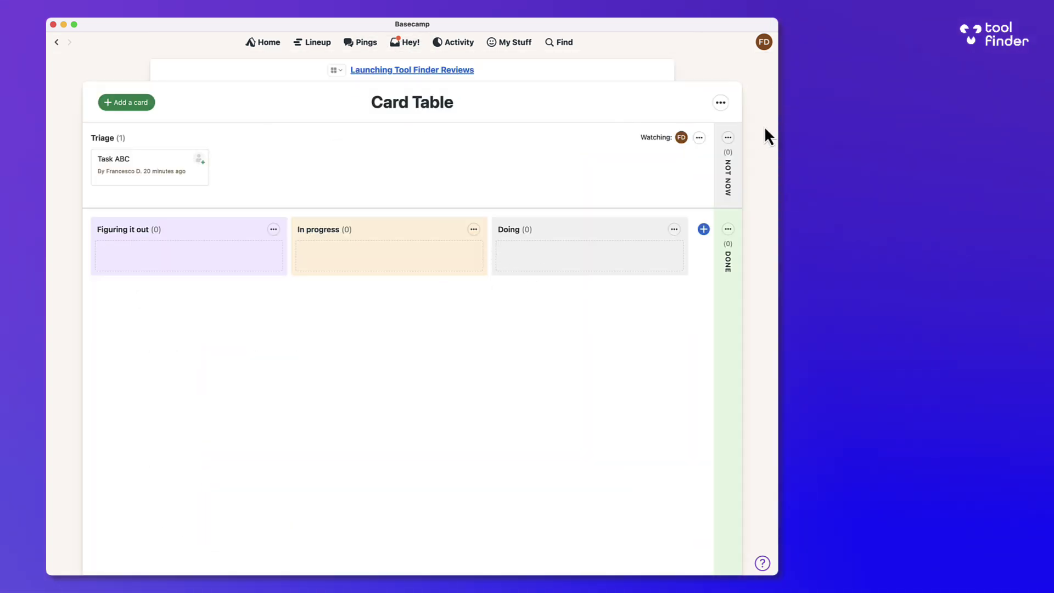
click(721, 104)
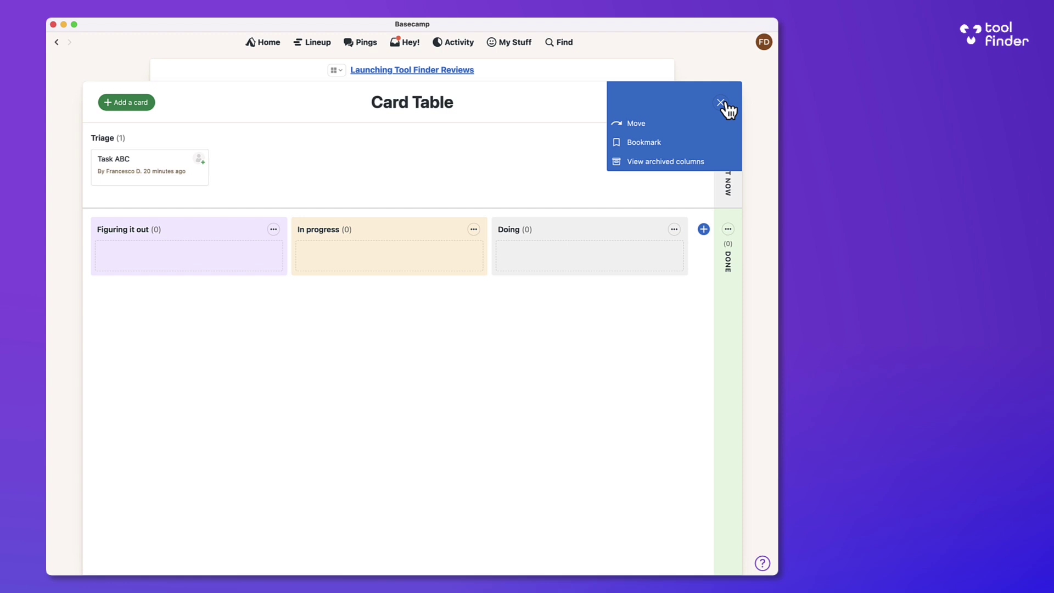
click(520, 159)
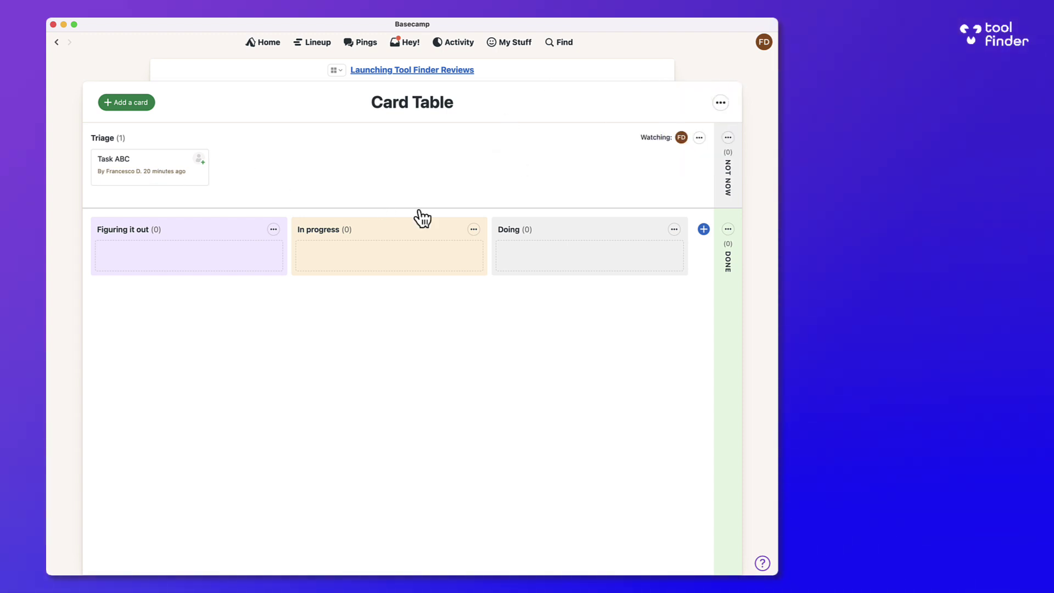
drag(166, 172, 364, 256)
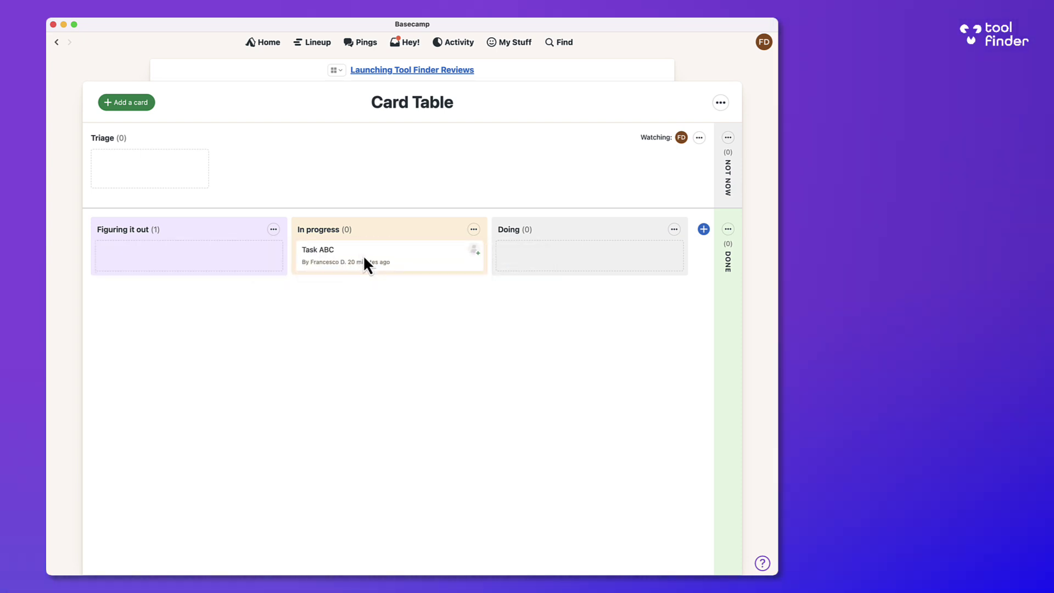
Step: Colour In progress pink, enable its On hold section, and put Task ABC on hold
click(474, 229)
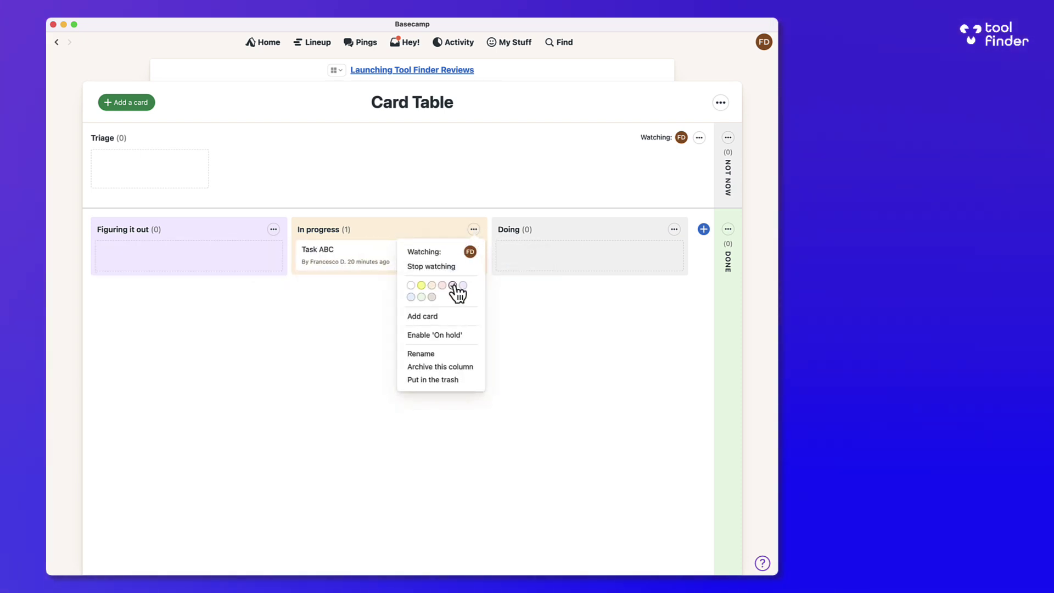
click(452, 286)
click(473, 229)
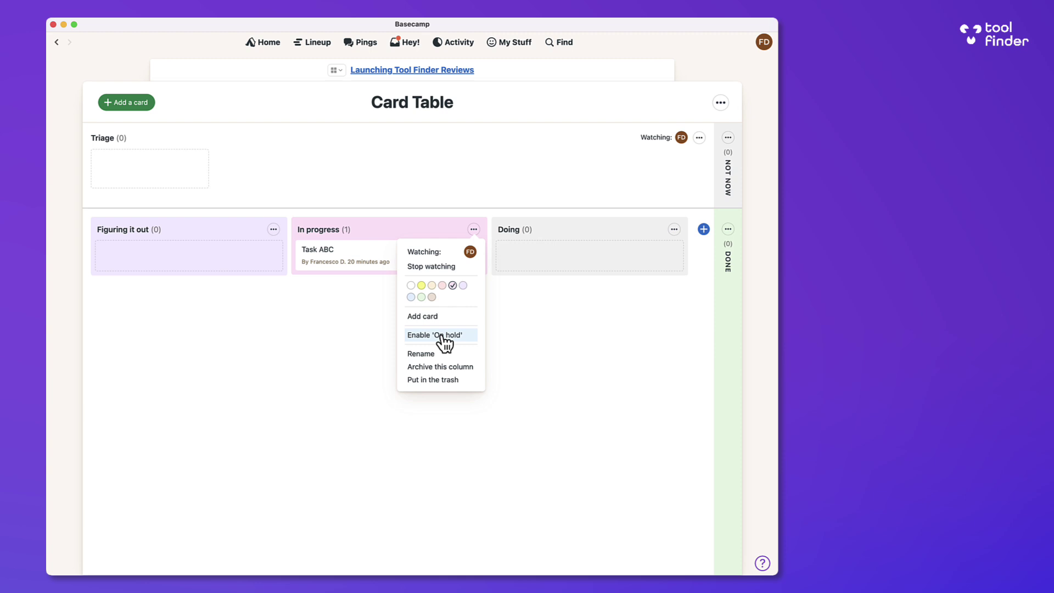
click(442, 336)
drag(409, 245, 406, 302)
click(474, 228)
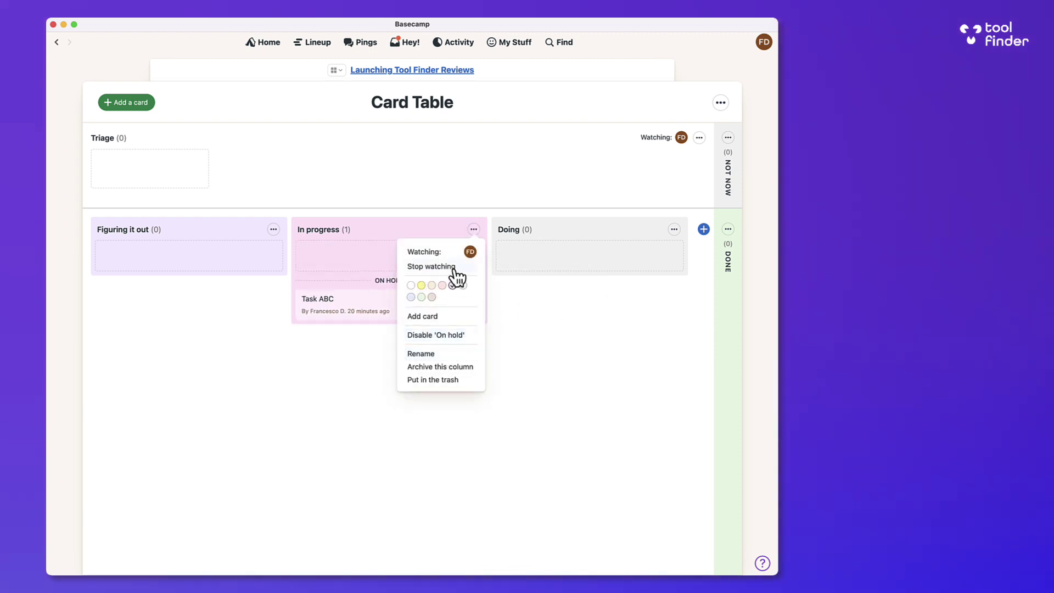
Step: Create a 'Ready' column, drag Task ABC from On hold into it, and return to the project home
click(703, 229)
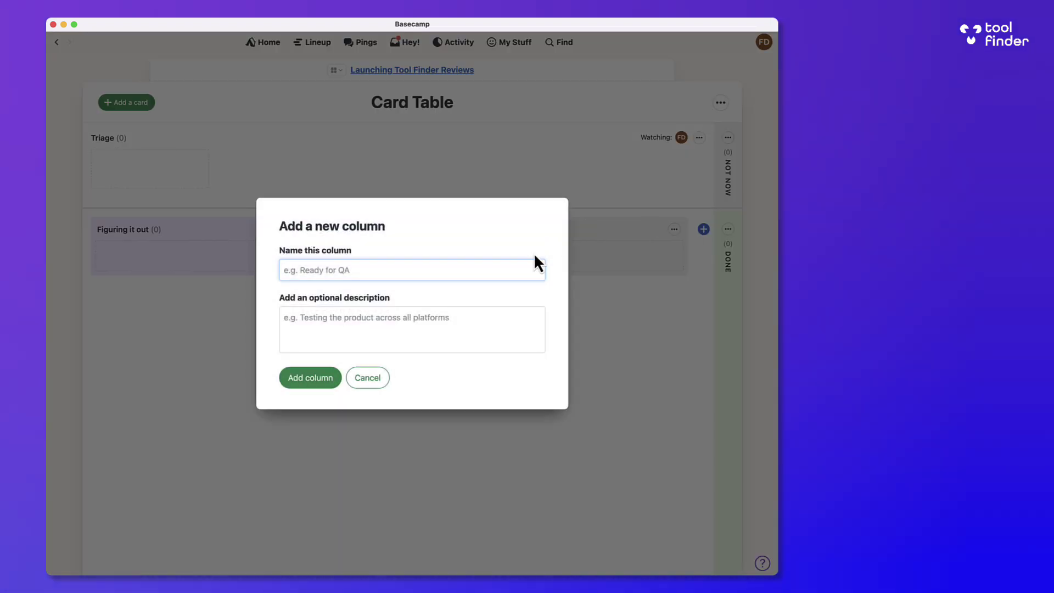
text(Ready)
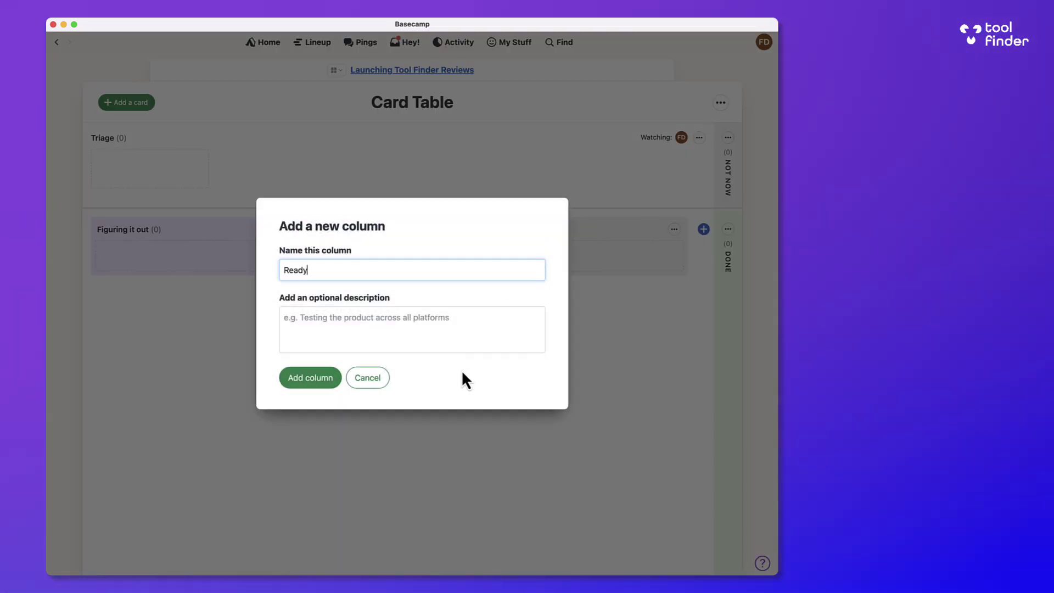
click(324, 384)
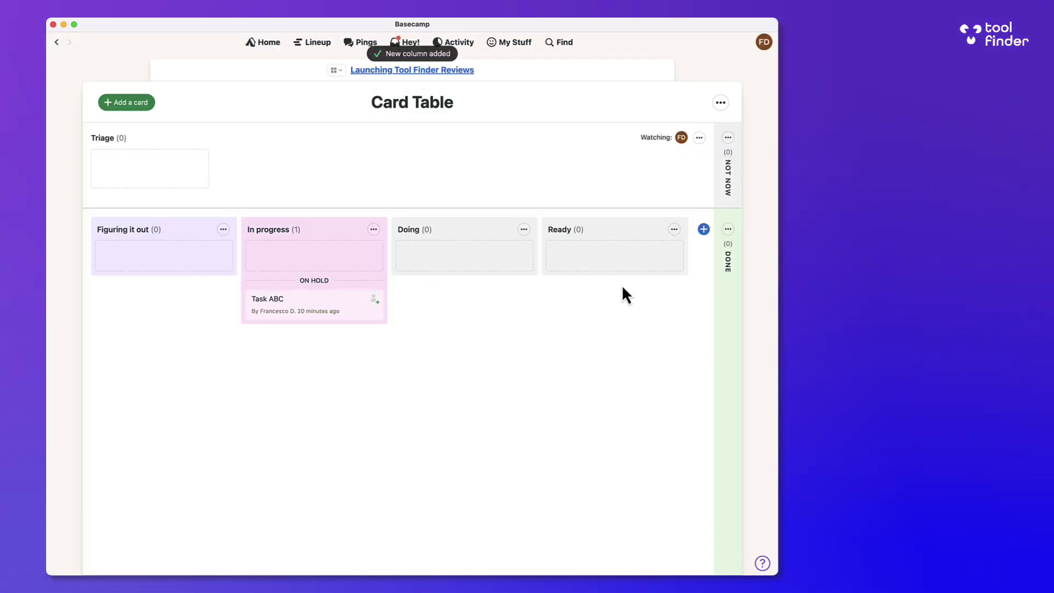
drag(329, 291, 592, 242)
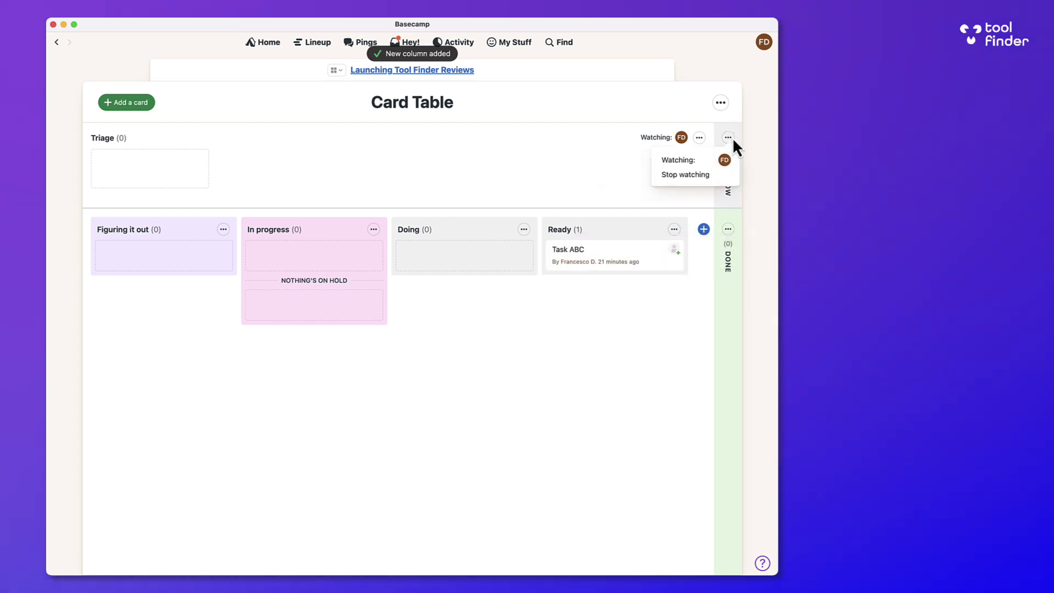
click(723, 104)
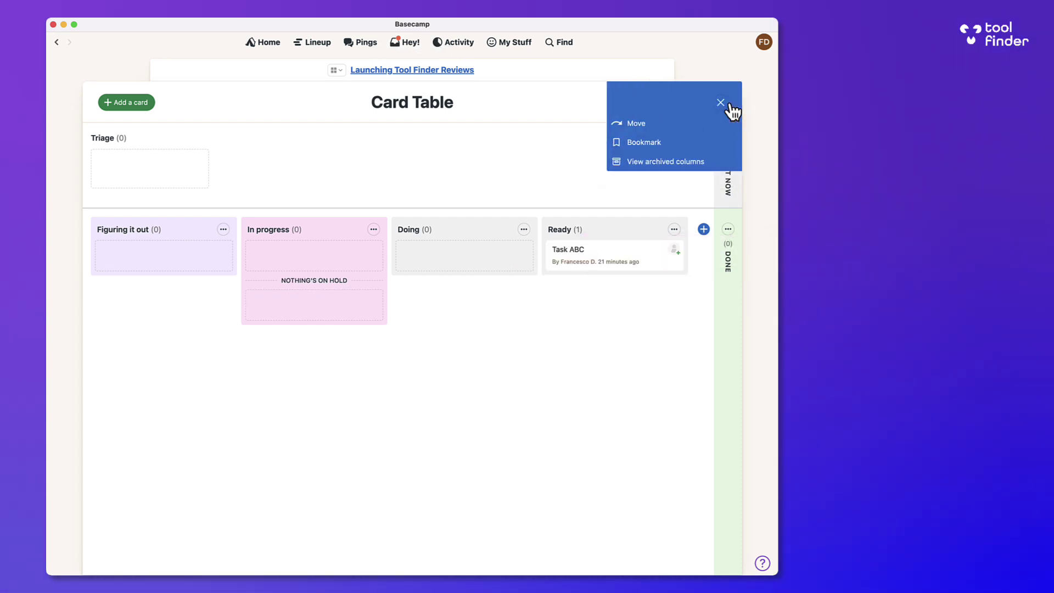
click(755, 123)
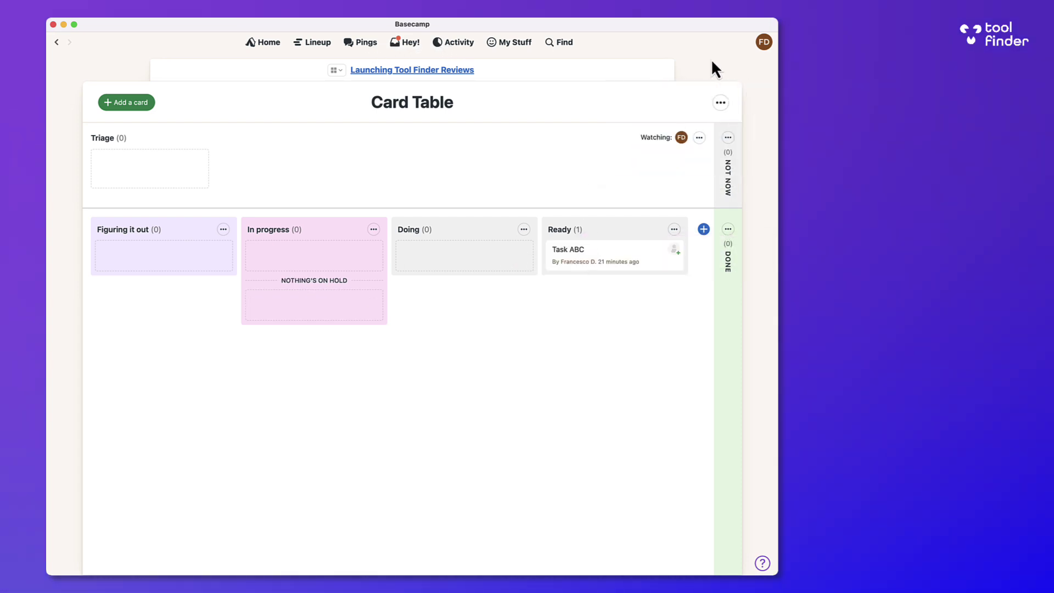
click(411, 71)
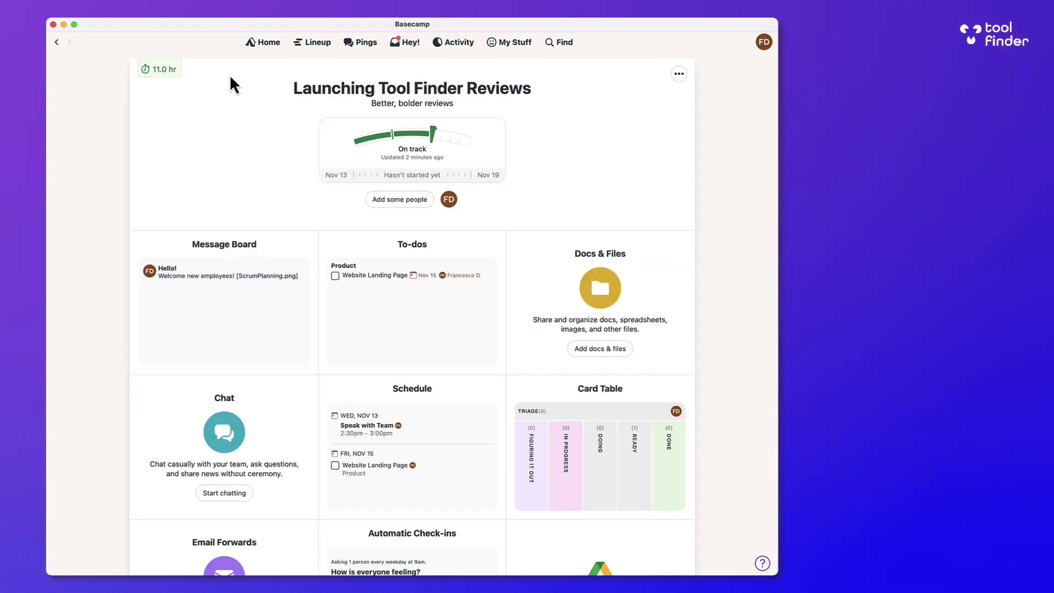
Step: Log a 2-hour time entry with the note 'Updated Project' on the project
click(163, 69)
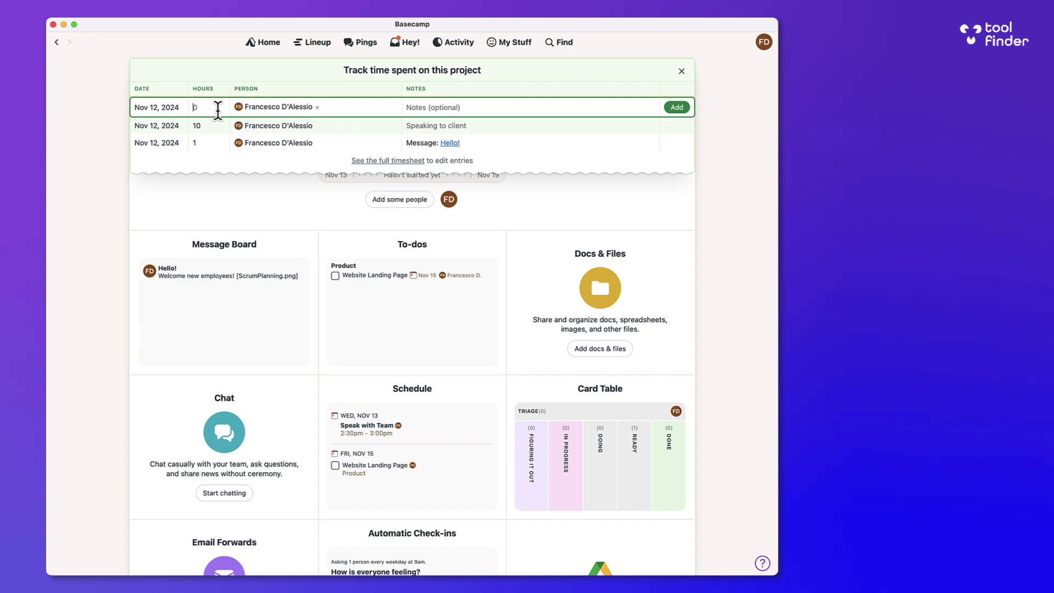
text(2)
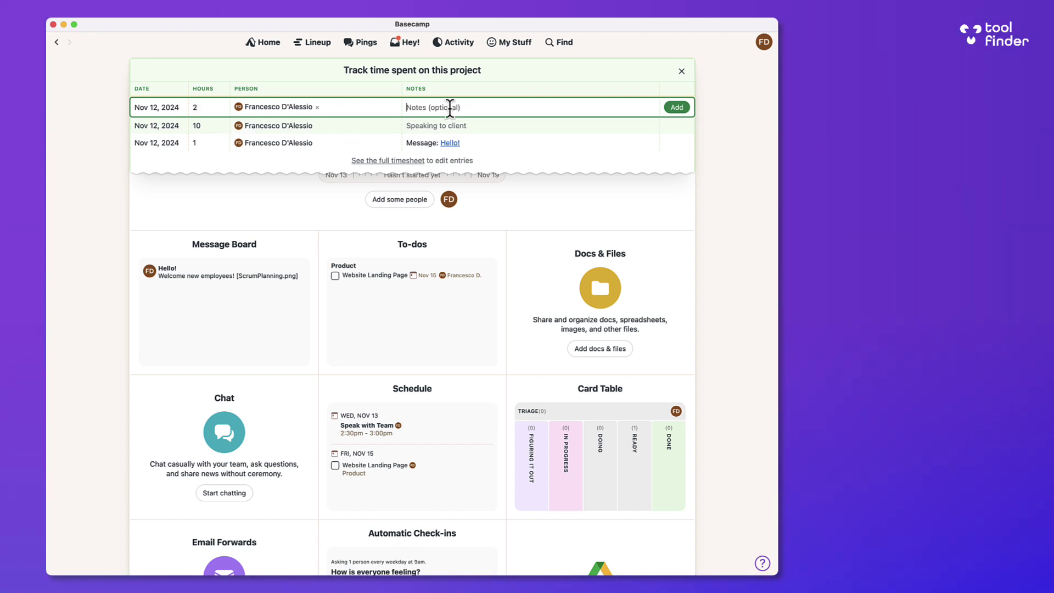
click(449, 108)
key(Return)
Step: Review the new entry on the full project timesheet, then return to the project
click(170, 77)
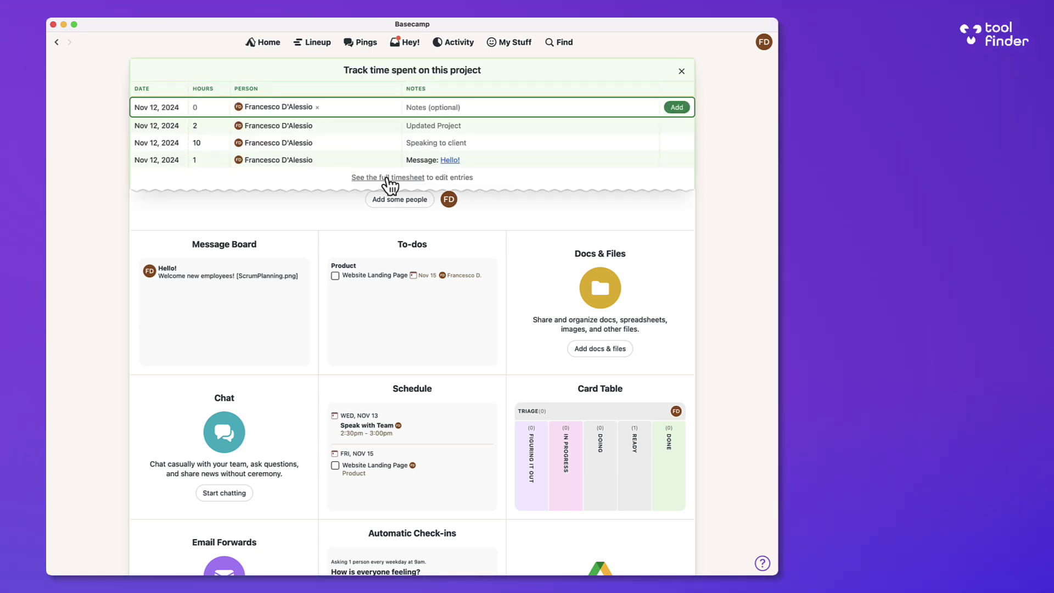
click(387, 178)
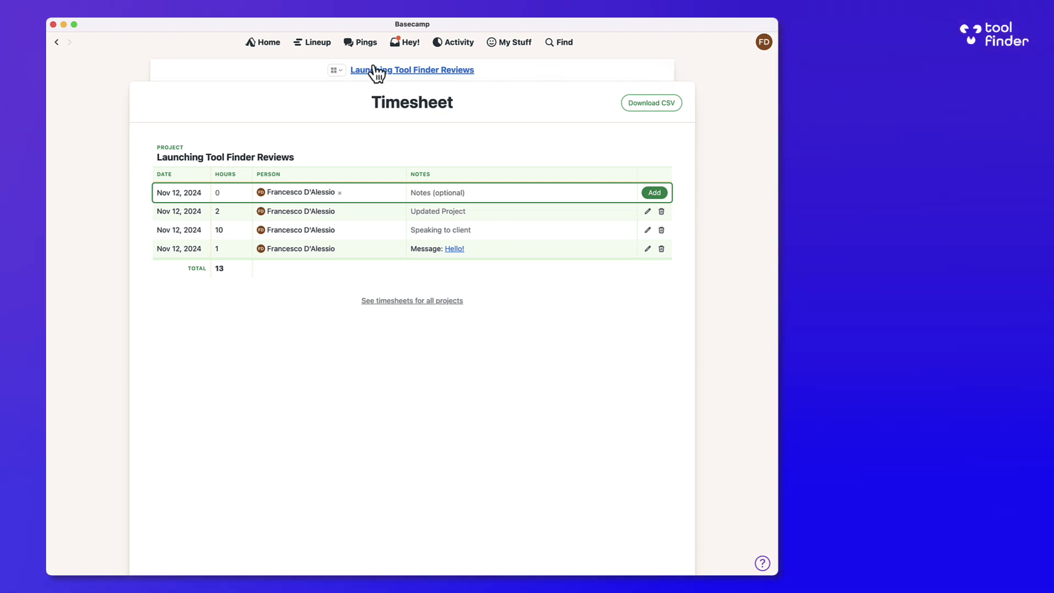
click(378, 69)
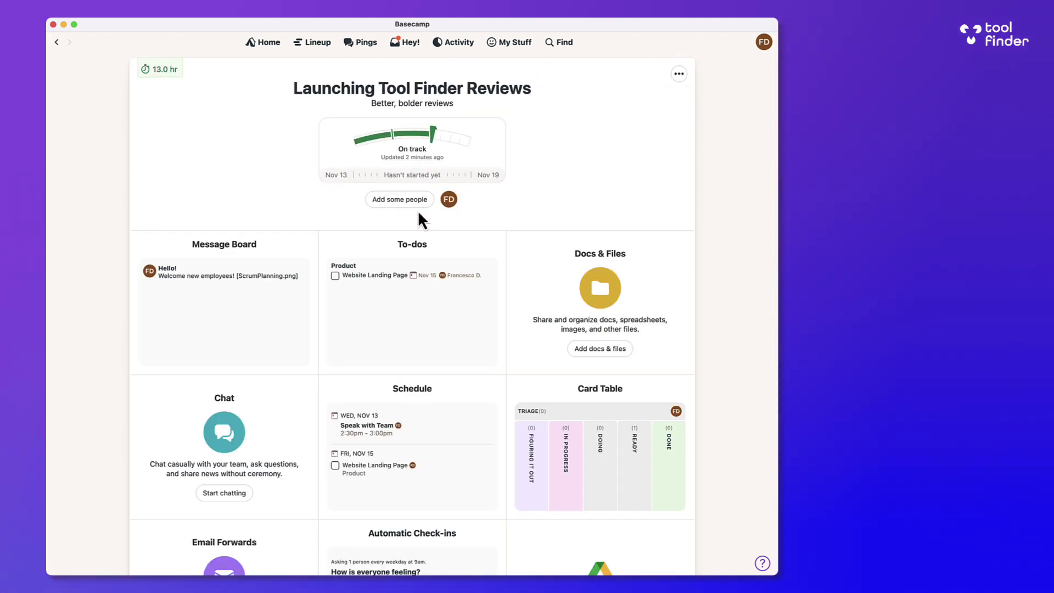
Step: Open the Out of Office page from the FD account menu, then bring up My Stuff
scroll(419, 214, down, 10)
scroll(418, 214, up, 10)
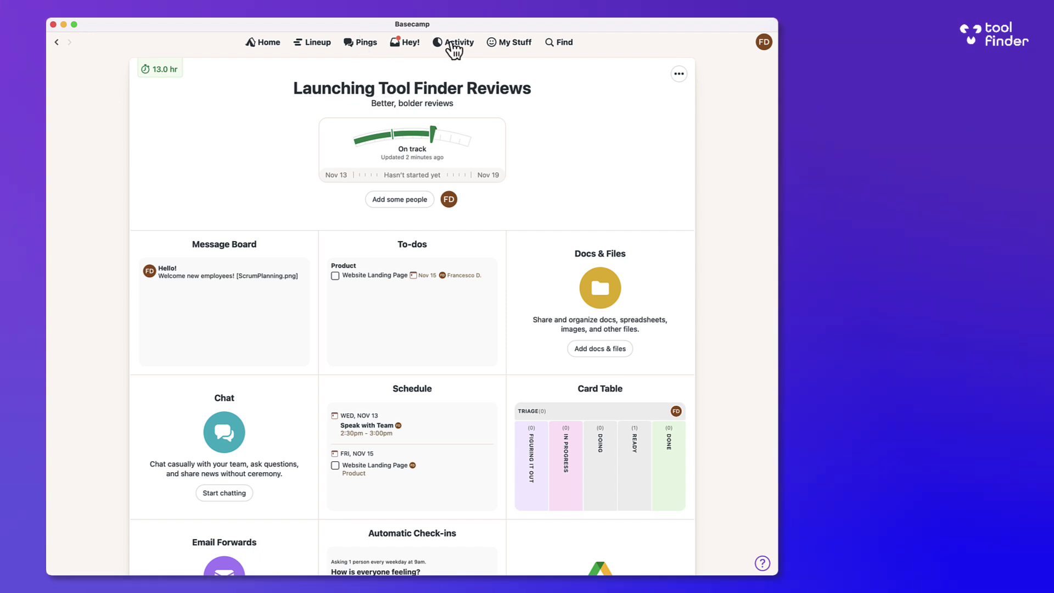
click(763, 46)
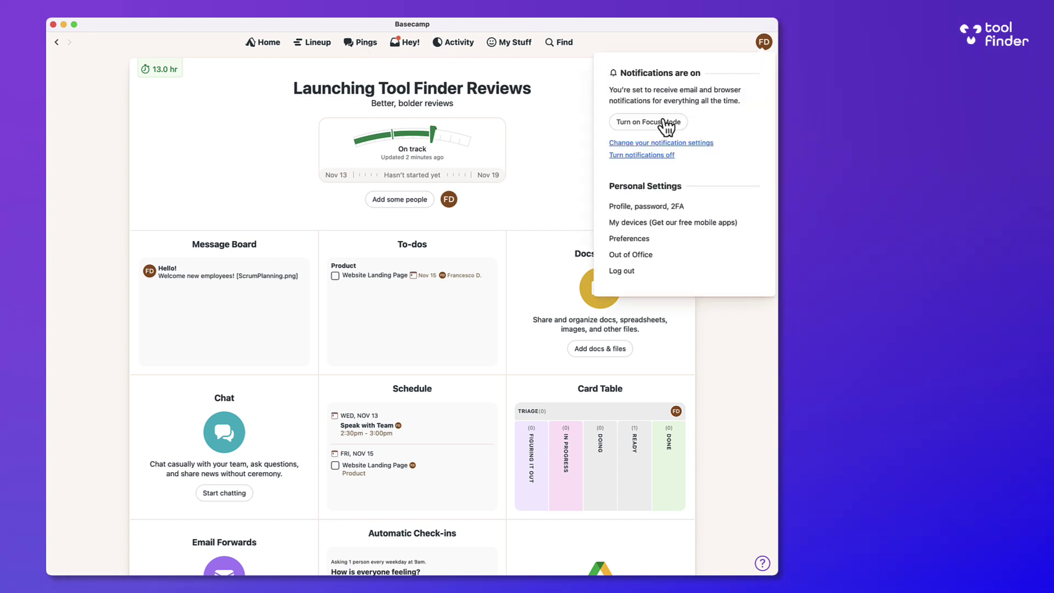
click(636, 255)
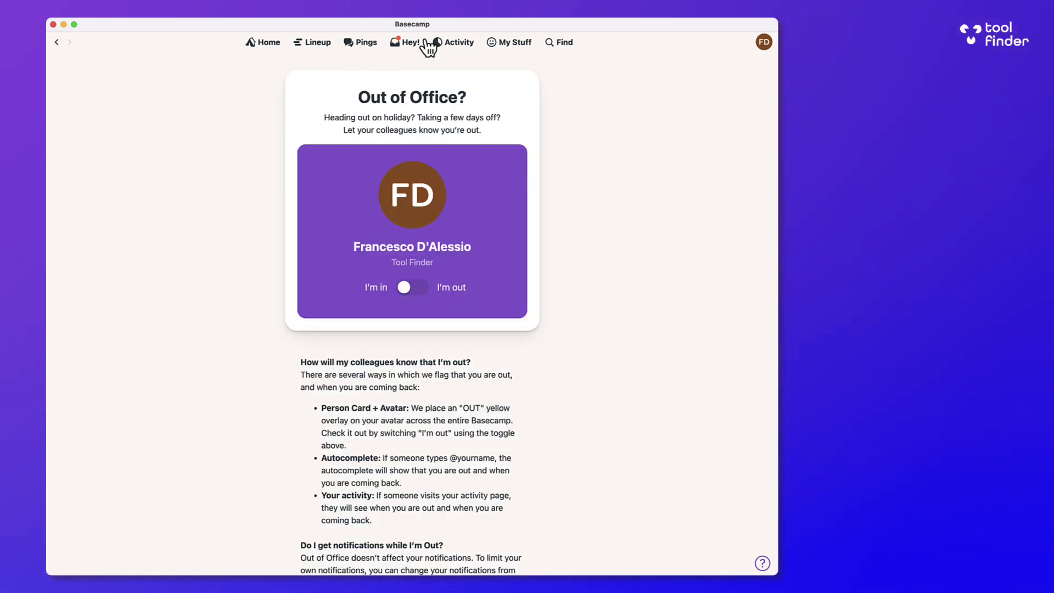
click(506, 48)
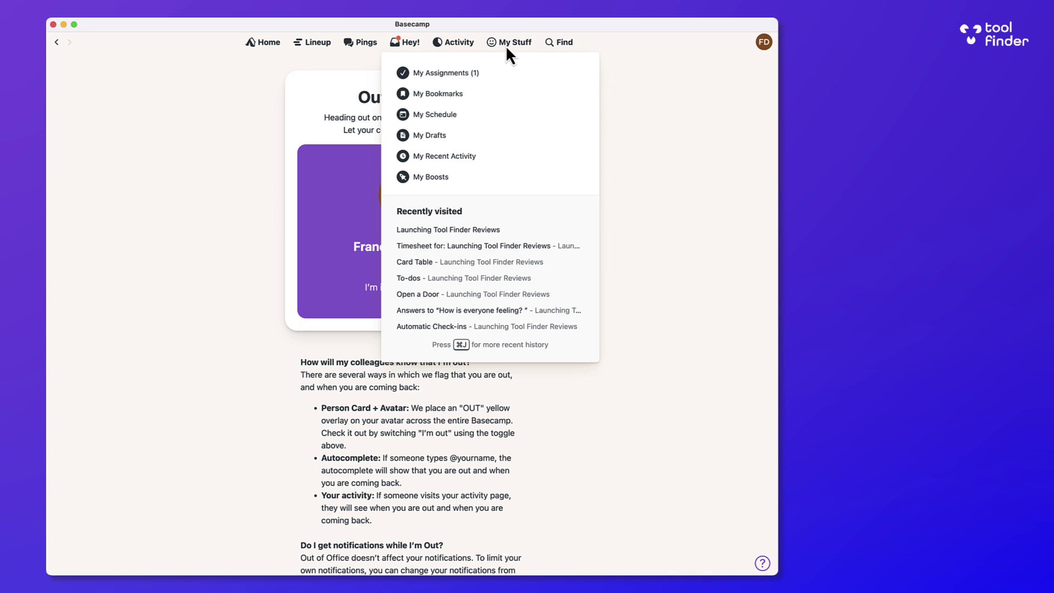
Step: Open the Website Landing Page to-do from your schedule and close its time-tracking panel
click(460, 111)
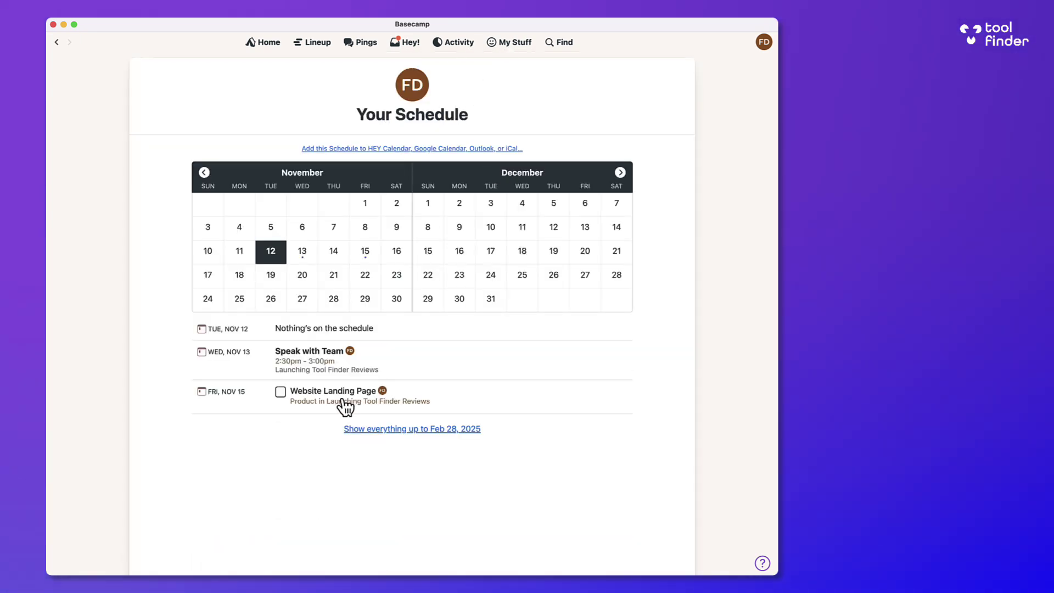
click(346, 392)
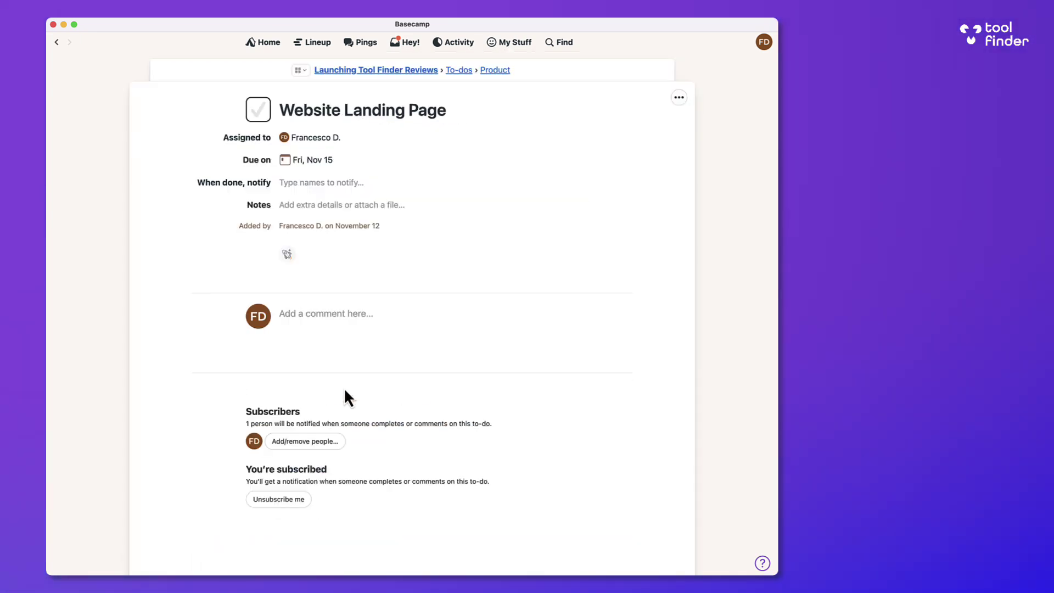
click(154, 93)
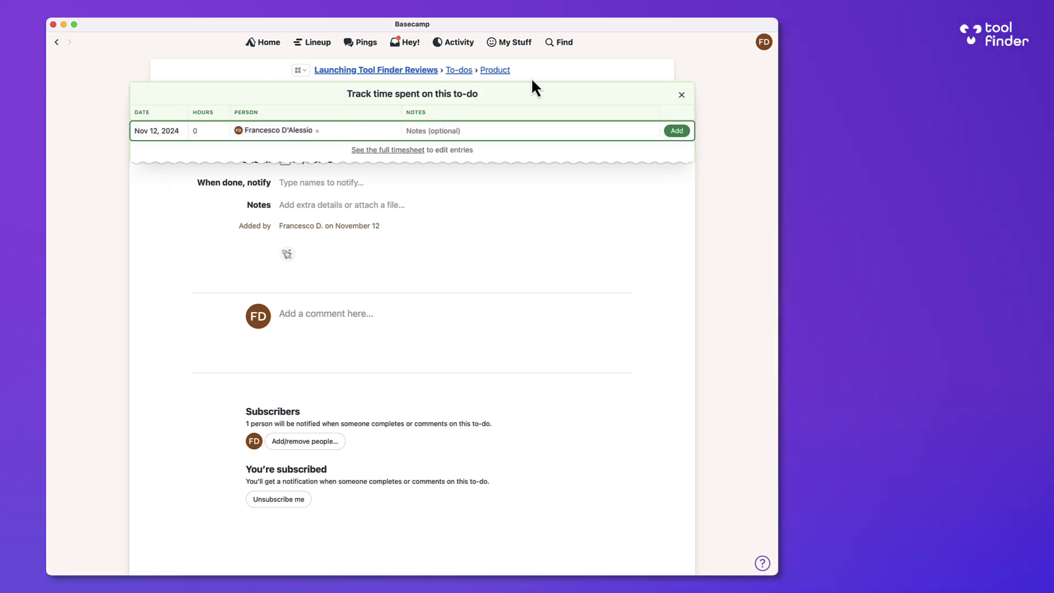
click(682, 94)
Step: Navigate up to the project's tools, view the Email Forwards page, and return Home
click(493, 70)
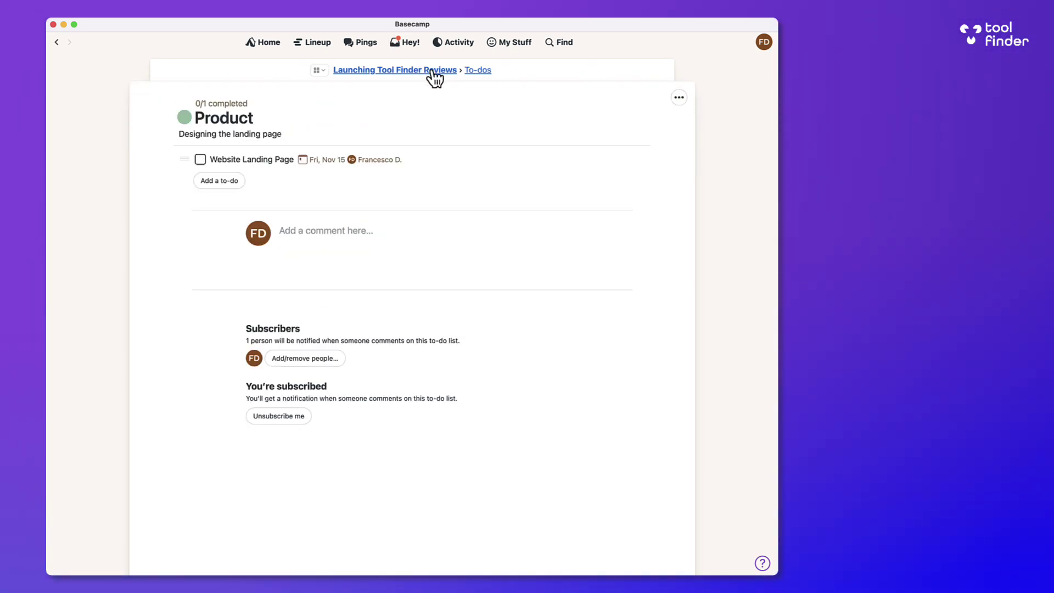
click(467, 69)
click(336, 70)
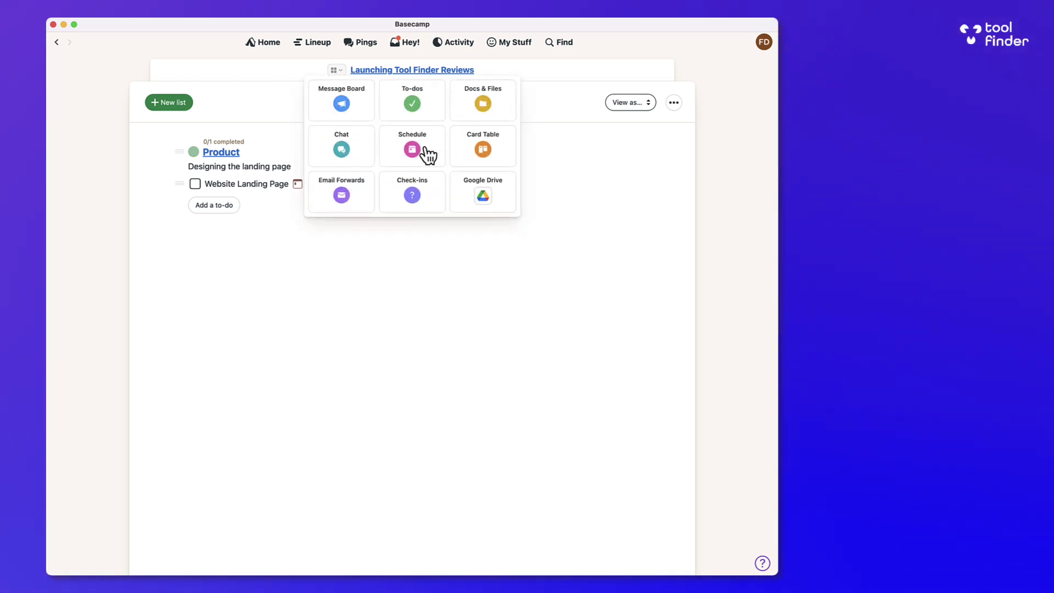
click(350, 189)
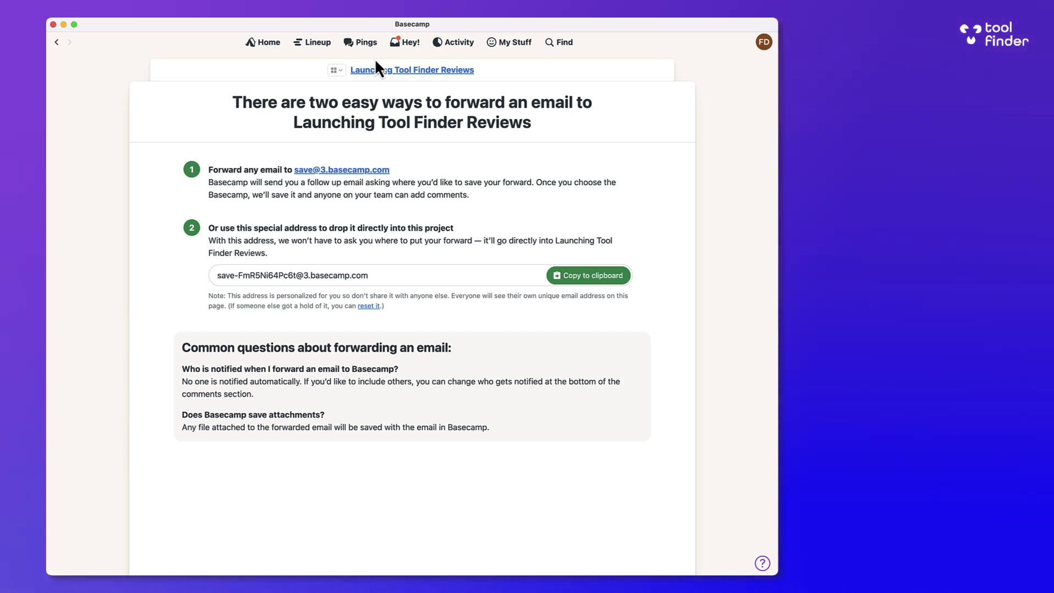
click(267, 49)
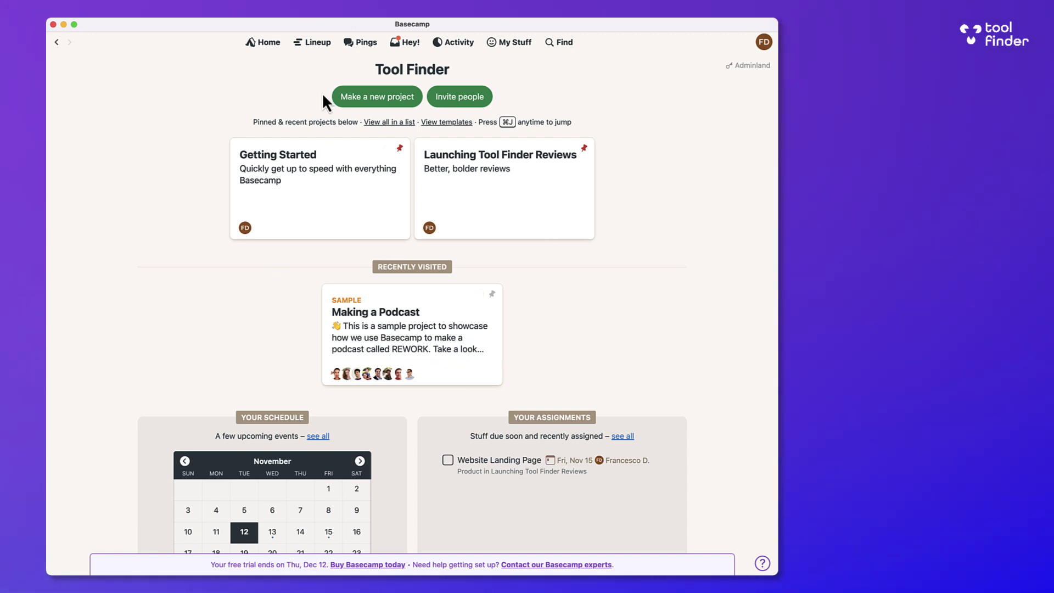
Step: Browse the Lineup timeline and inspect the Launch Week marker without changing it
click(314, 42)
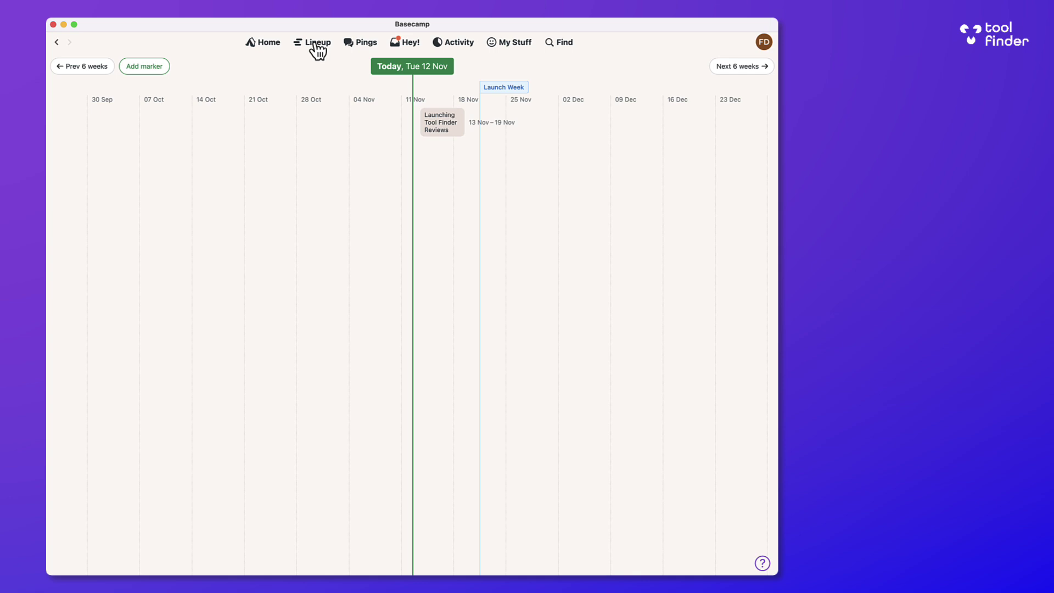
click(441, 123)
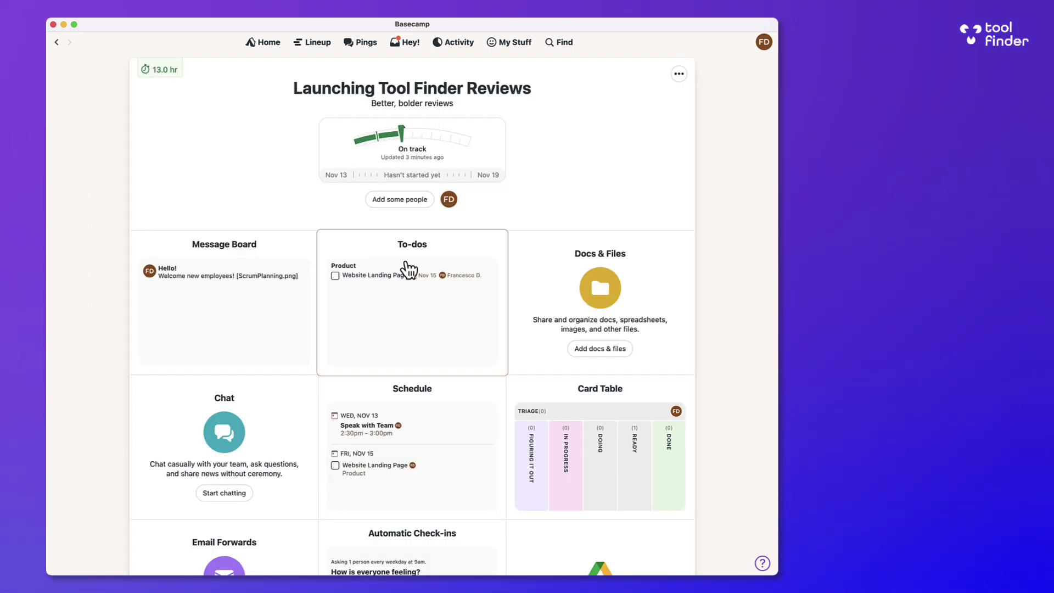
click(266, 44)
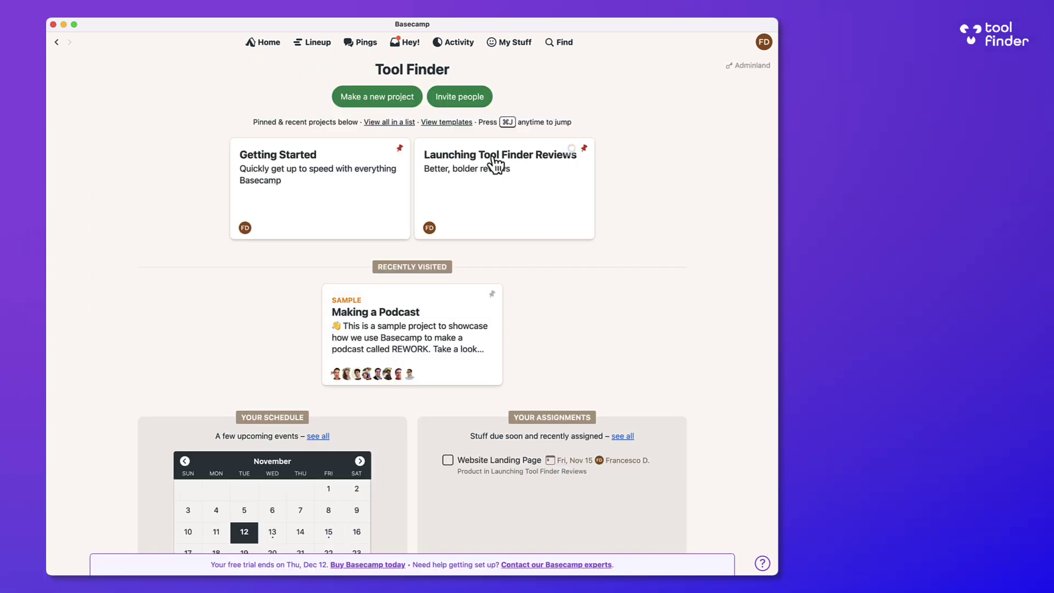
click(317, 42)
click(502, 88)
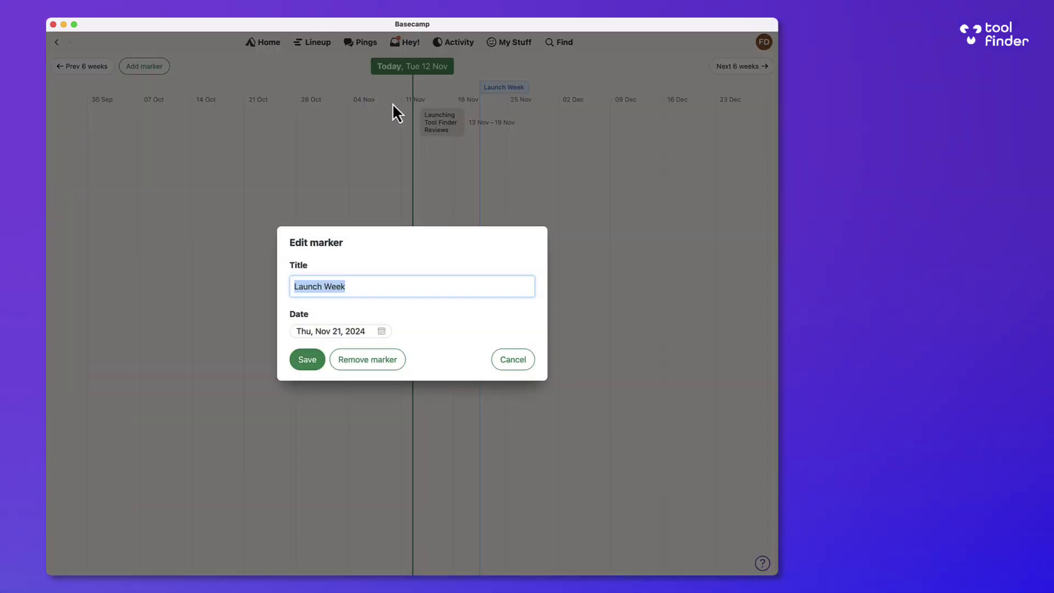
key(Escape)
Step: Add an 'Announce' Lineup marker dated Sat, Nov 30, 2024 and view the following weeks
click(152, 71)
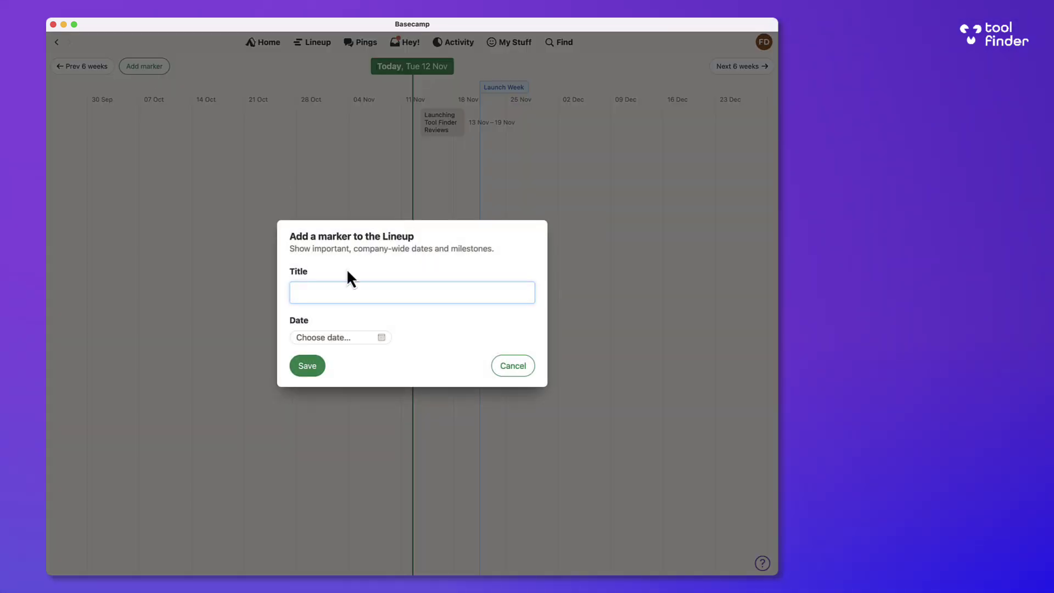
text(Annoiunce)
key(BackSpace)
key(BackSpace)
key(BackSpace)
key(BackSpace)
key(BackSpace)
text(unce)
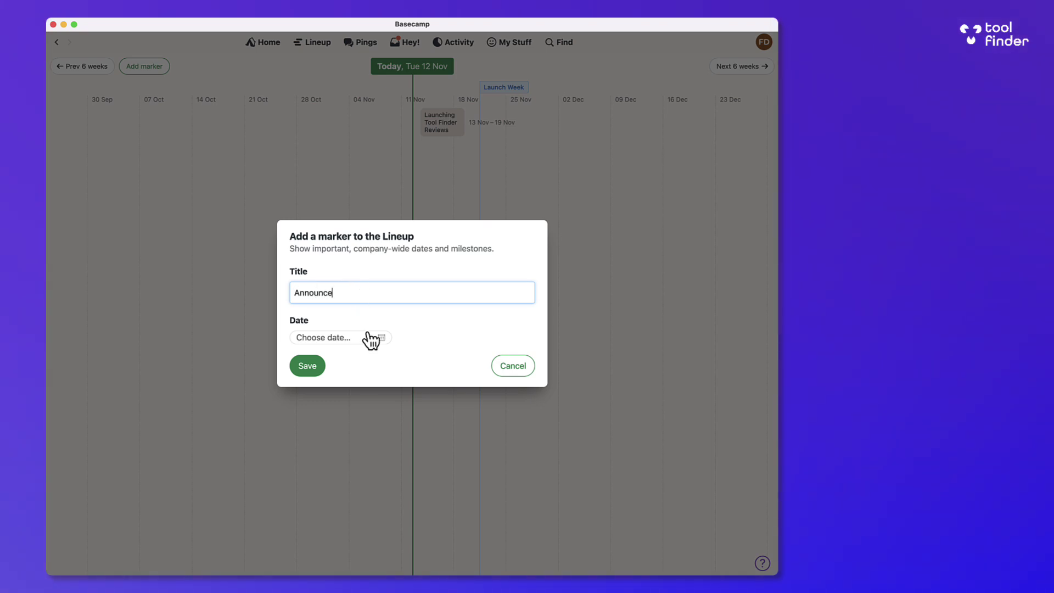
click(371, 340)
click(408, 460)
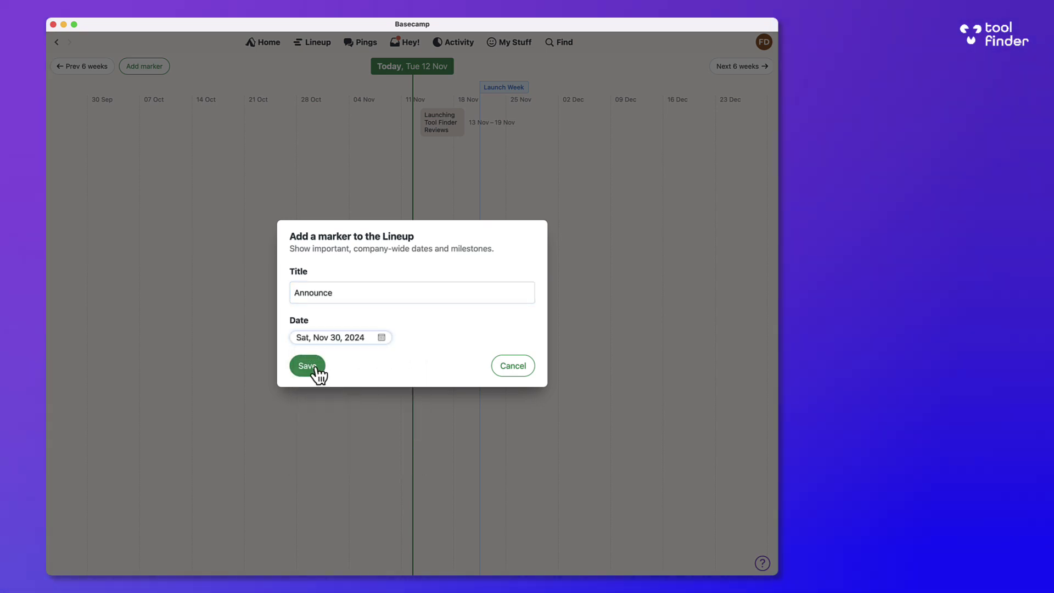
click(316, 367)
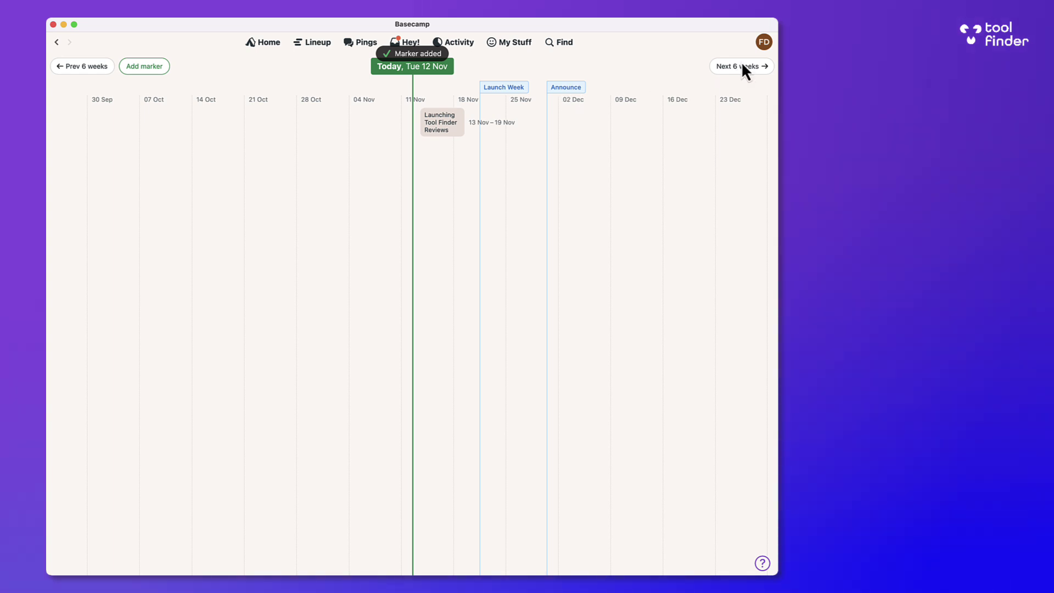
click(763, 68)
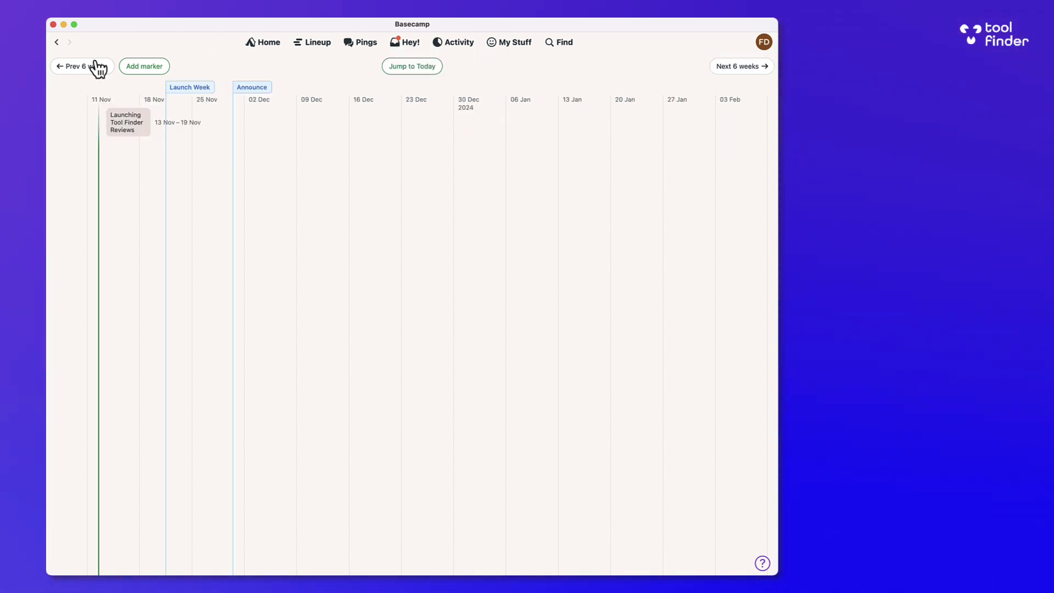
Step: Open Making a Podcast, discard its 'How far along are we?' update unsaved, and return Home
click(267, 44)
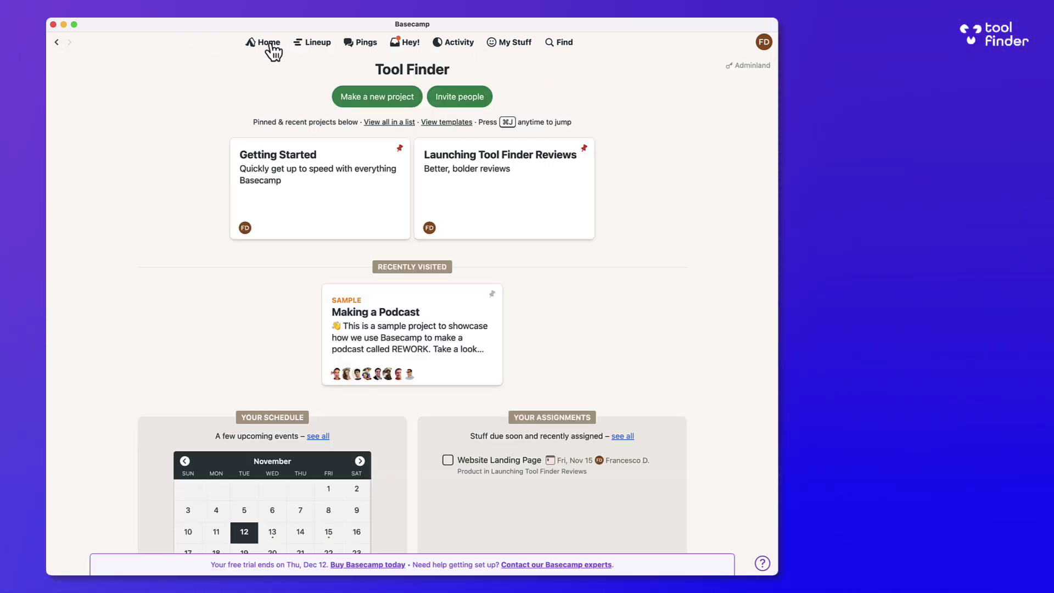
scroll(458, 317, down, 4)
scroll(458, 316, up, 3)
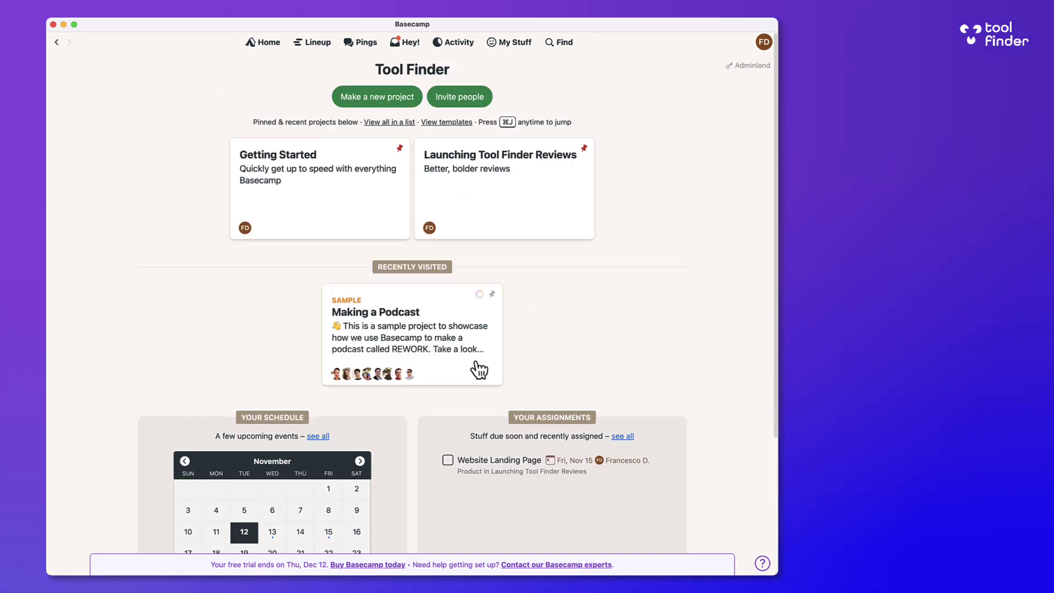
click(463, 348)
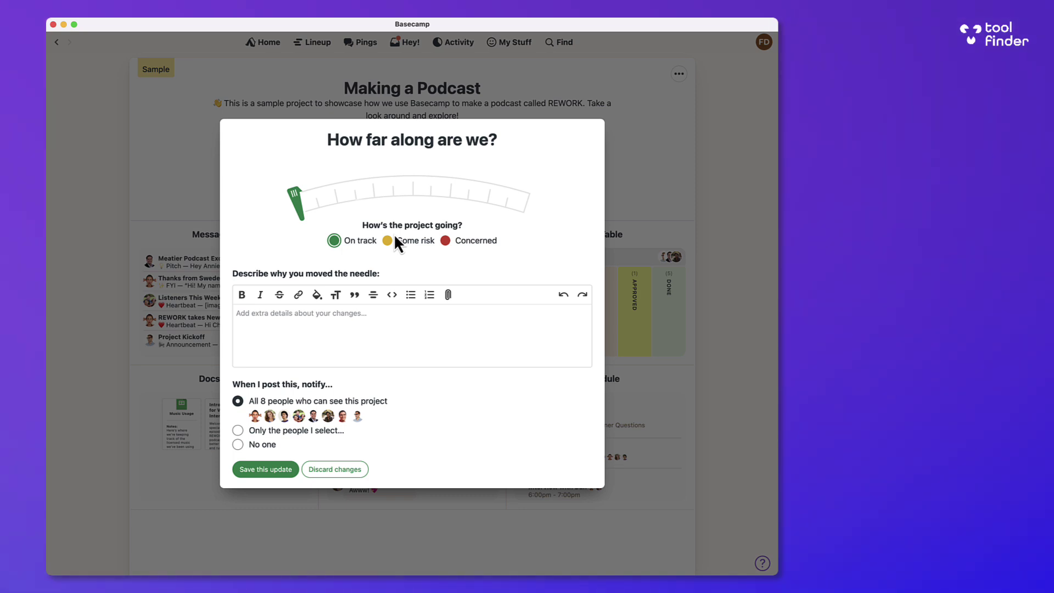
click(348, 318)
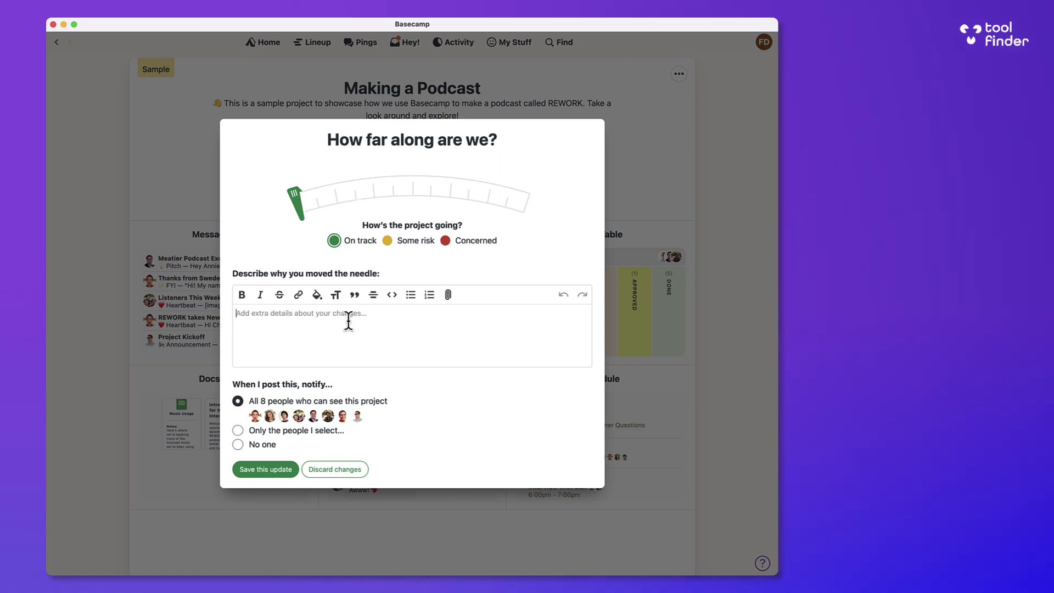
click(279, 92)
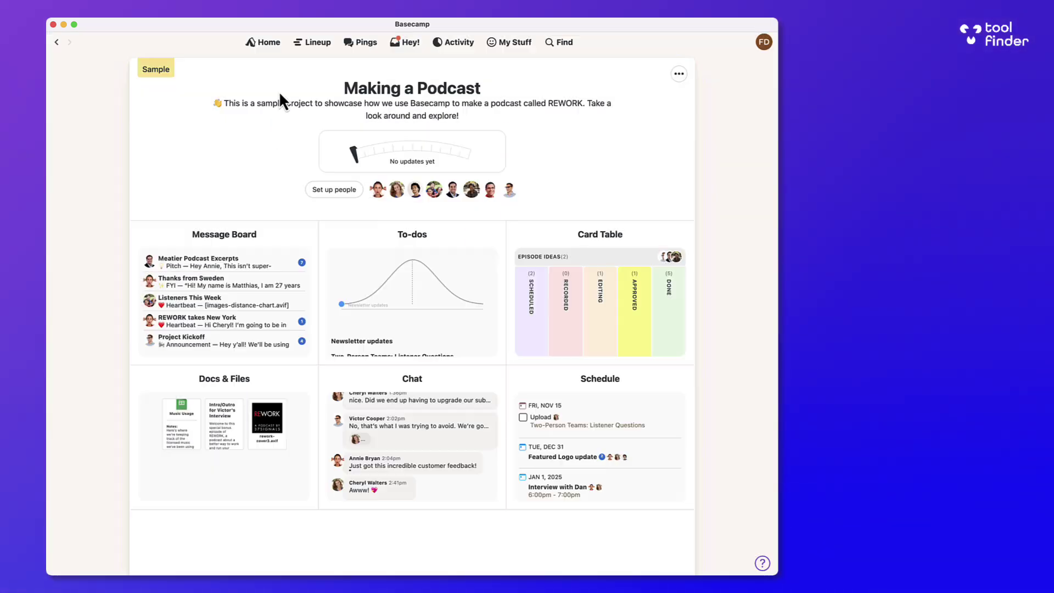
click(269, 43)
Step: Add 'Tool Finder' as the client company on Launching Tool Finder Reviews, then return to People
click(501, 190)
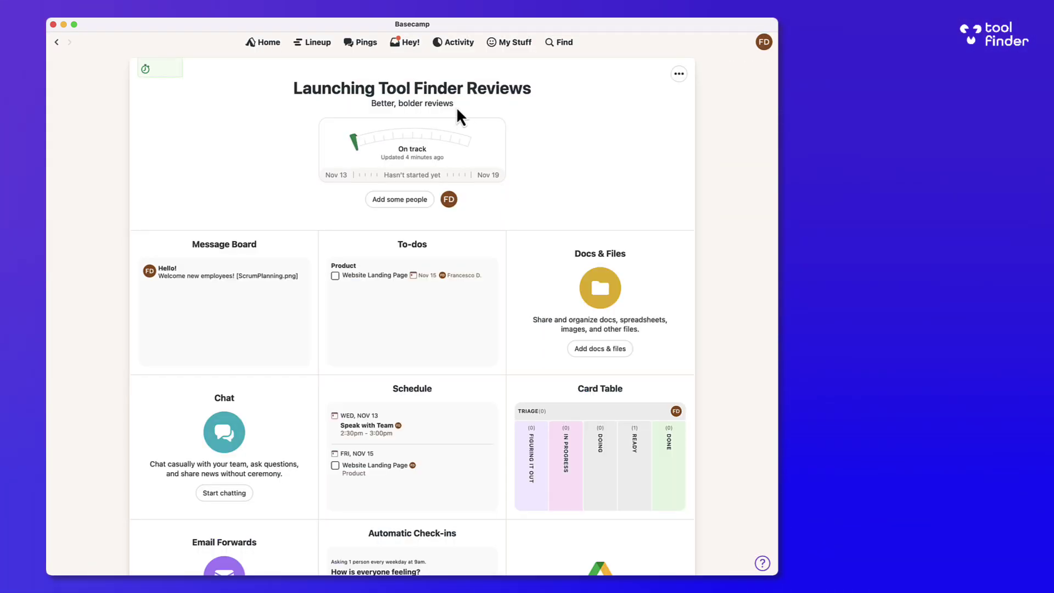
click(409, 201)
click(572, 221)
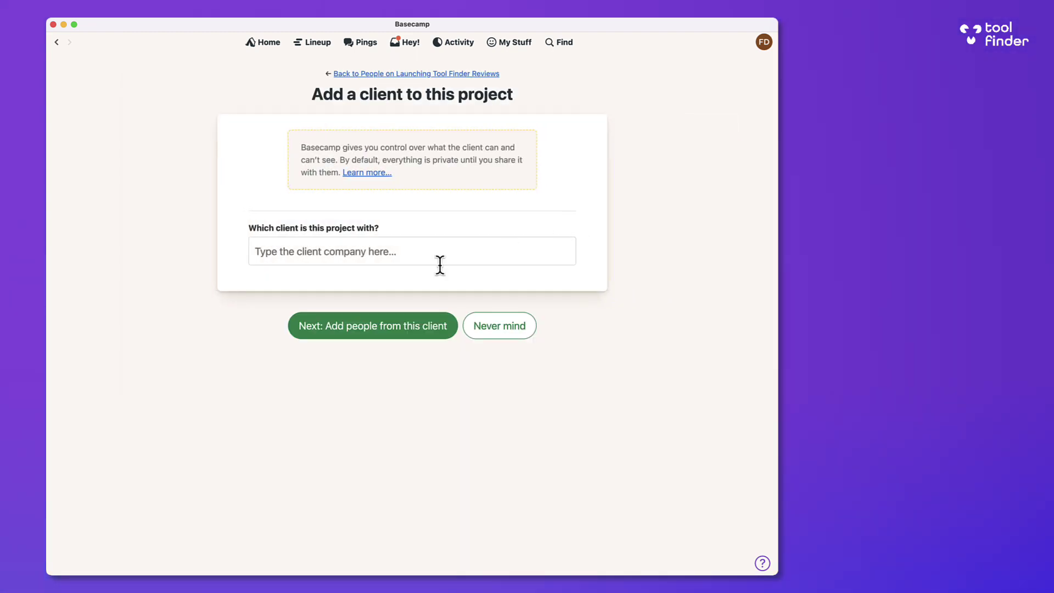
click(433, 253)
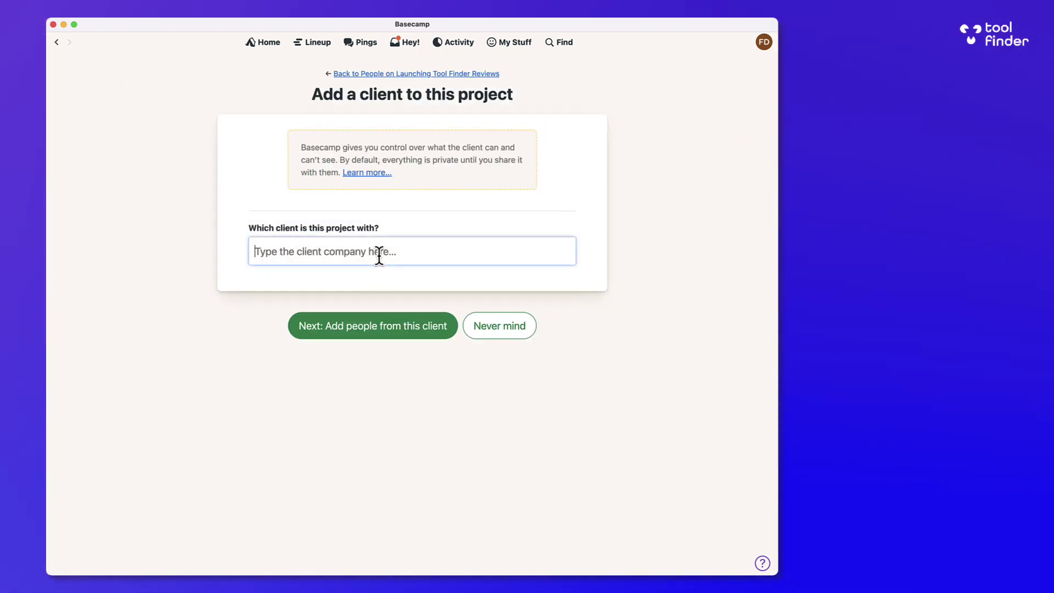
text(Tool Finder)
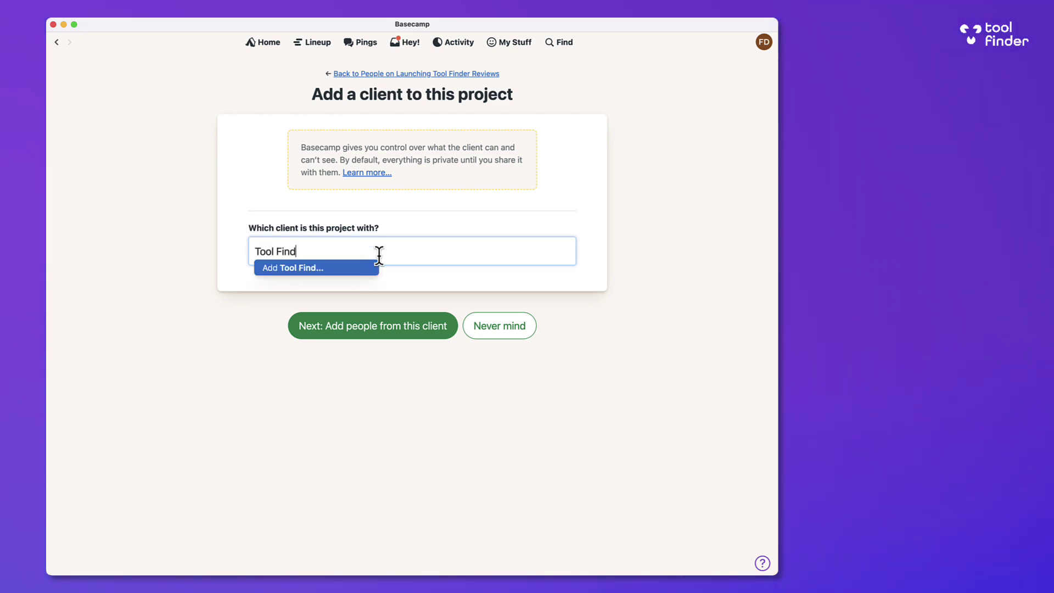
click(353, 268)
click(382, 336)
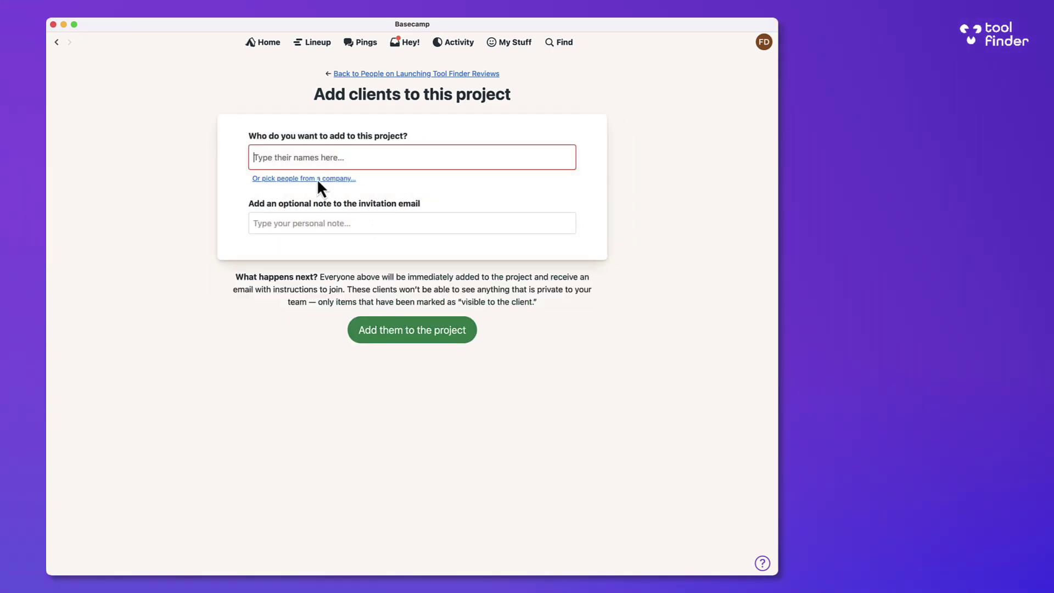
click(418, 76)
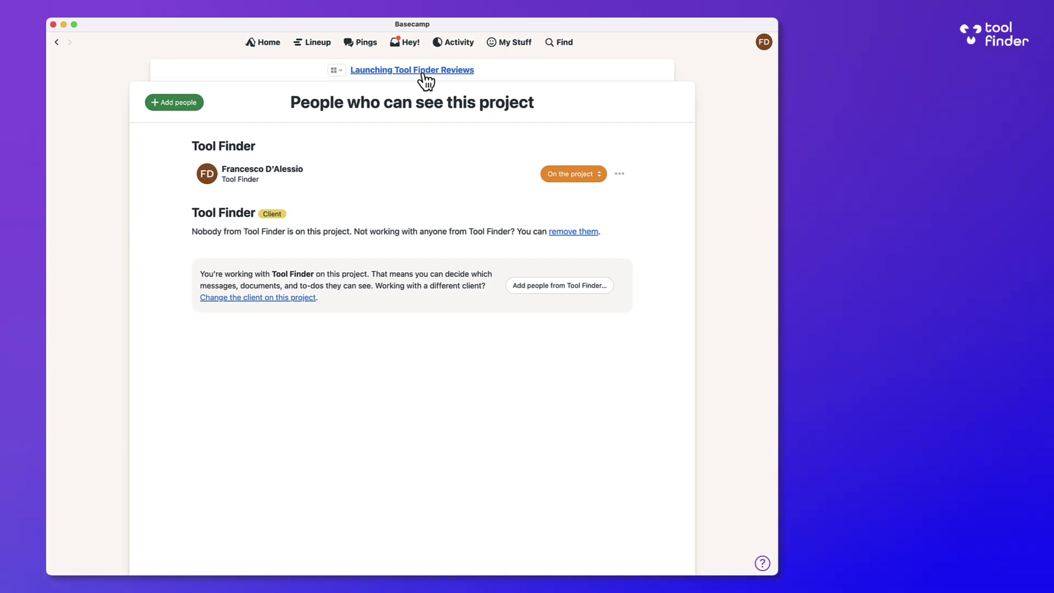
Step: Go back to the Launching Tool Finder Reviews overview via its breadcrumb link
click(425, 71)
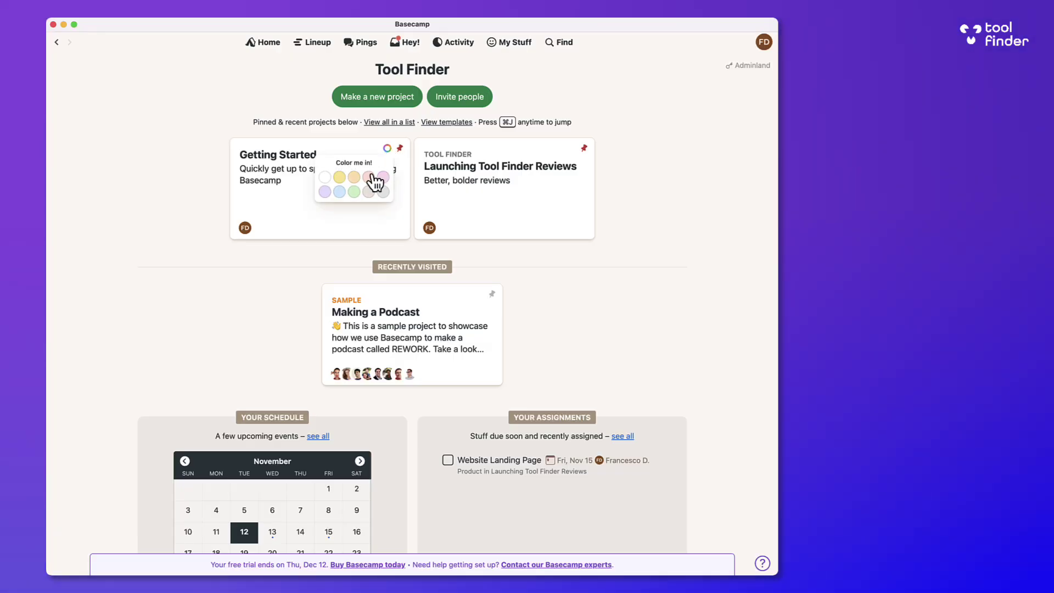
Step: Colour the cards: Getting Started pink, Launching Tool Finder Reviews light blue, Making a Podcast pink
click(371, 179)
click(571, 148)
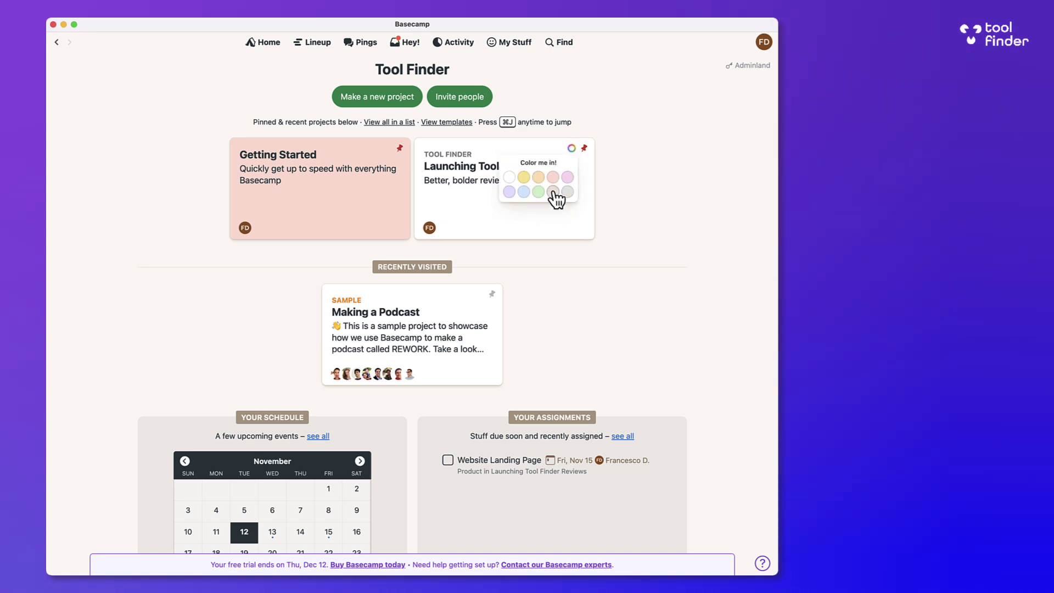
click(529, 199)
click(479, 294)
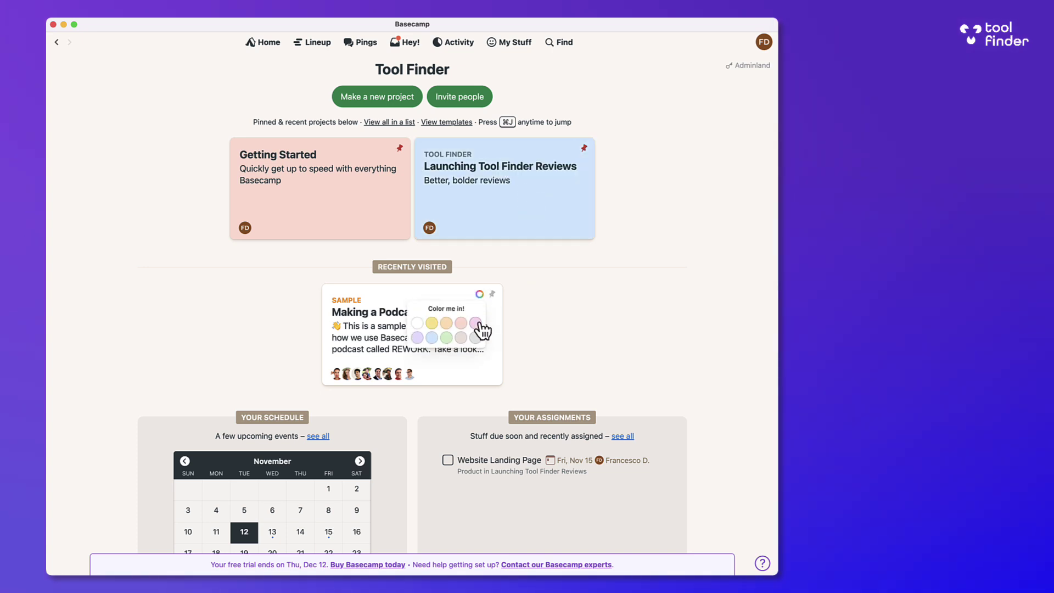
click(483, 327)
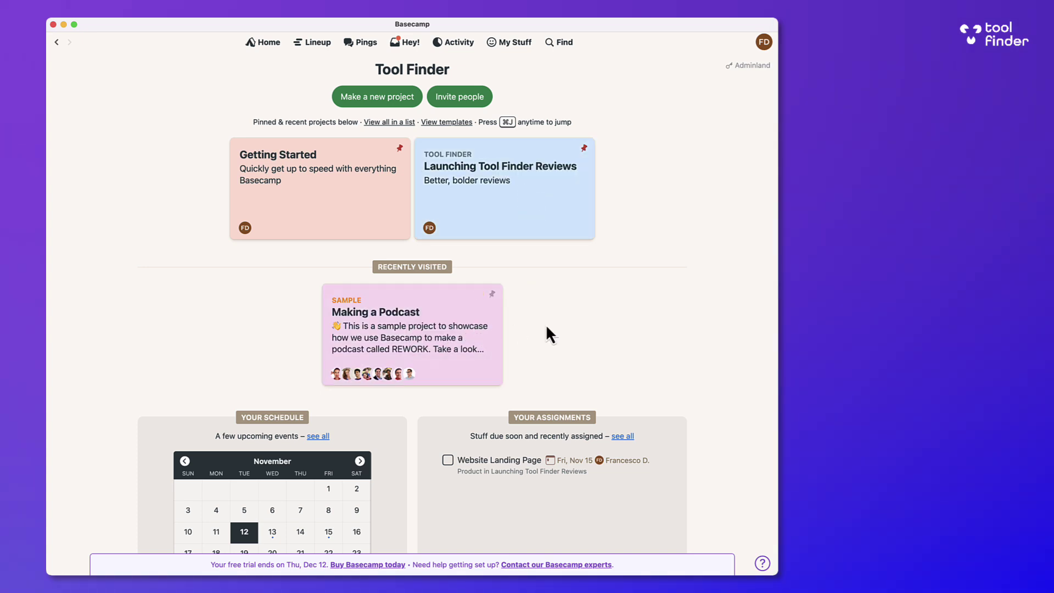